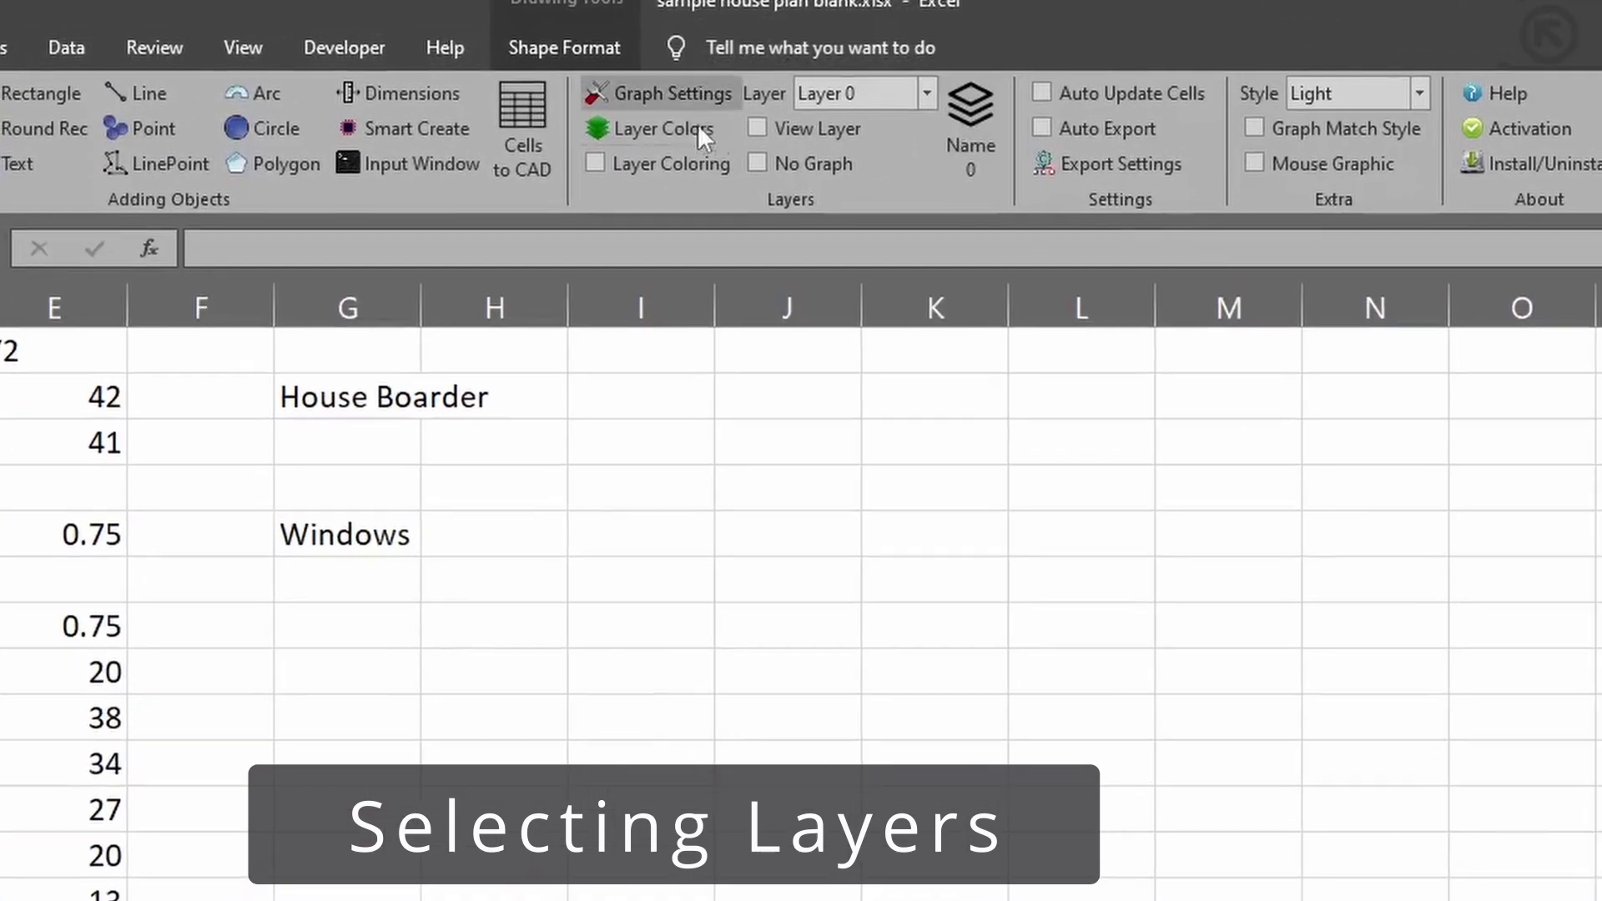
# - Create the house border, window and wall objects on Layer 0 from cells A2:E28 with Smart Create
pyautogui.click(937, 99)
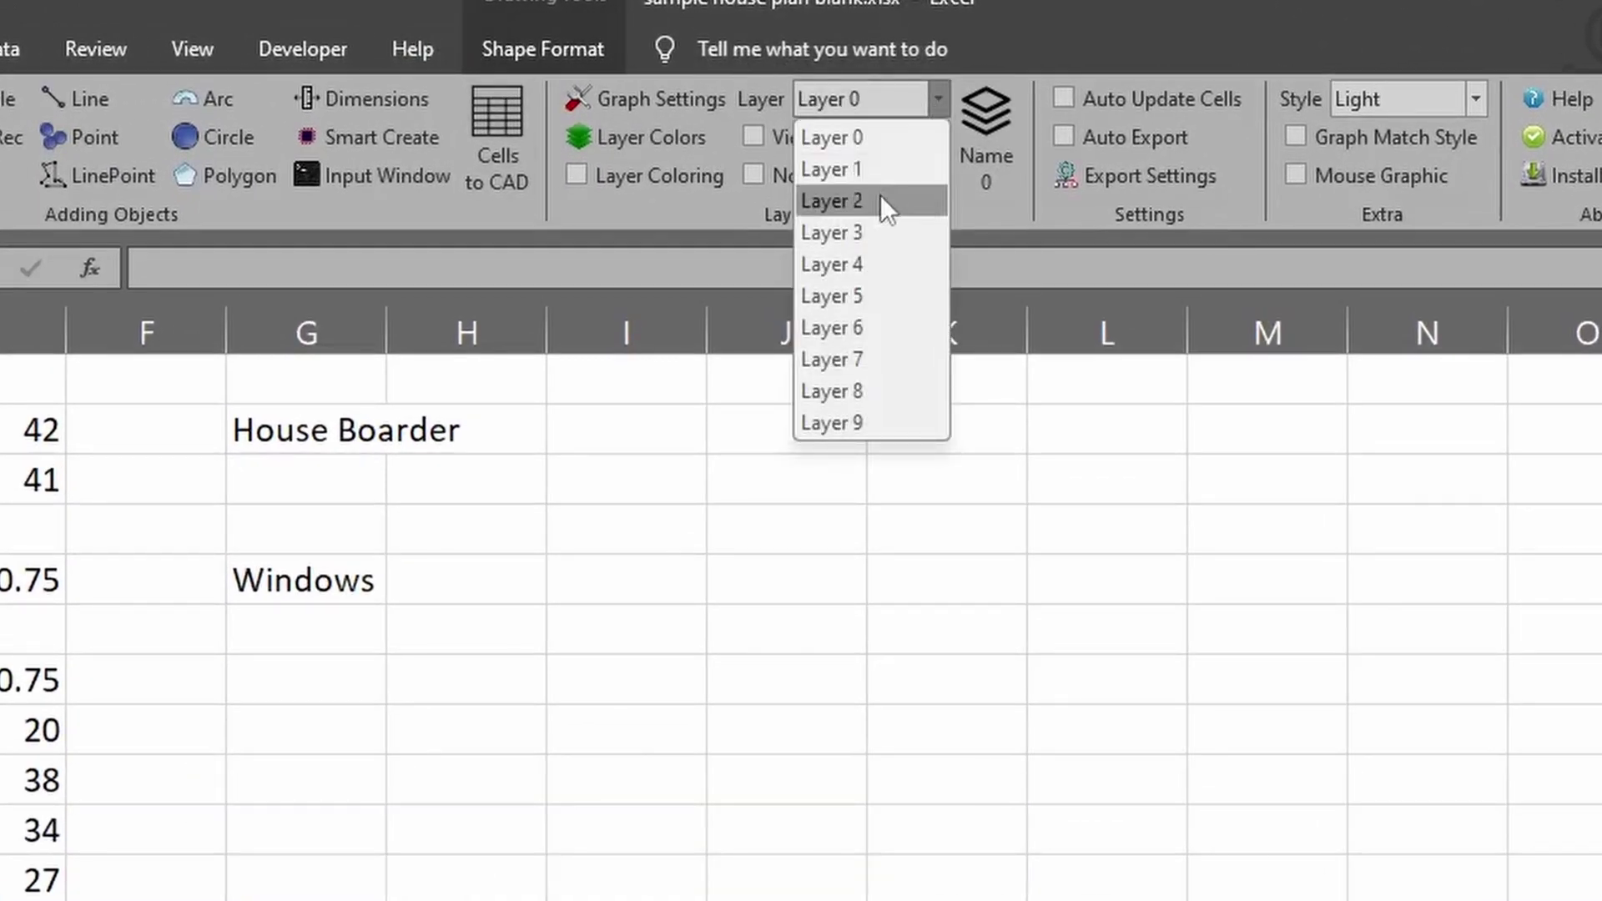
pyautogui.click(875, 144)
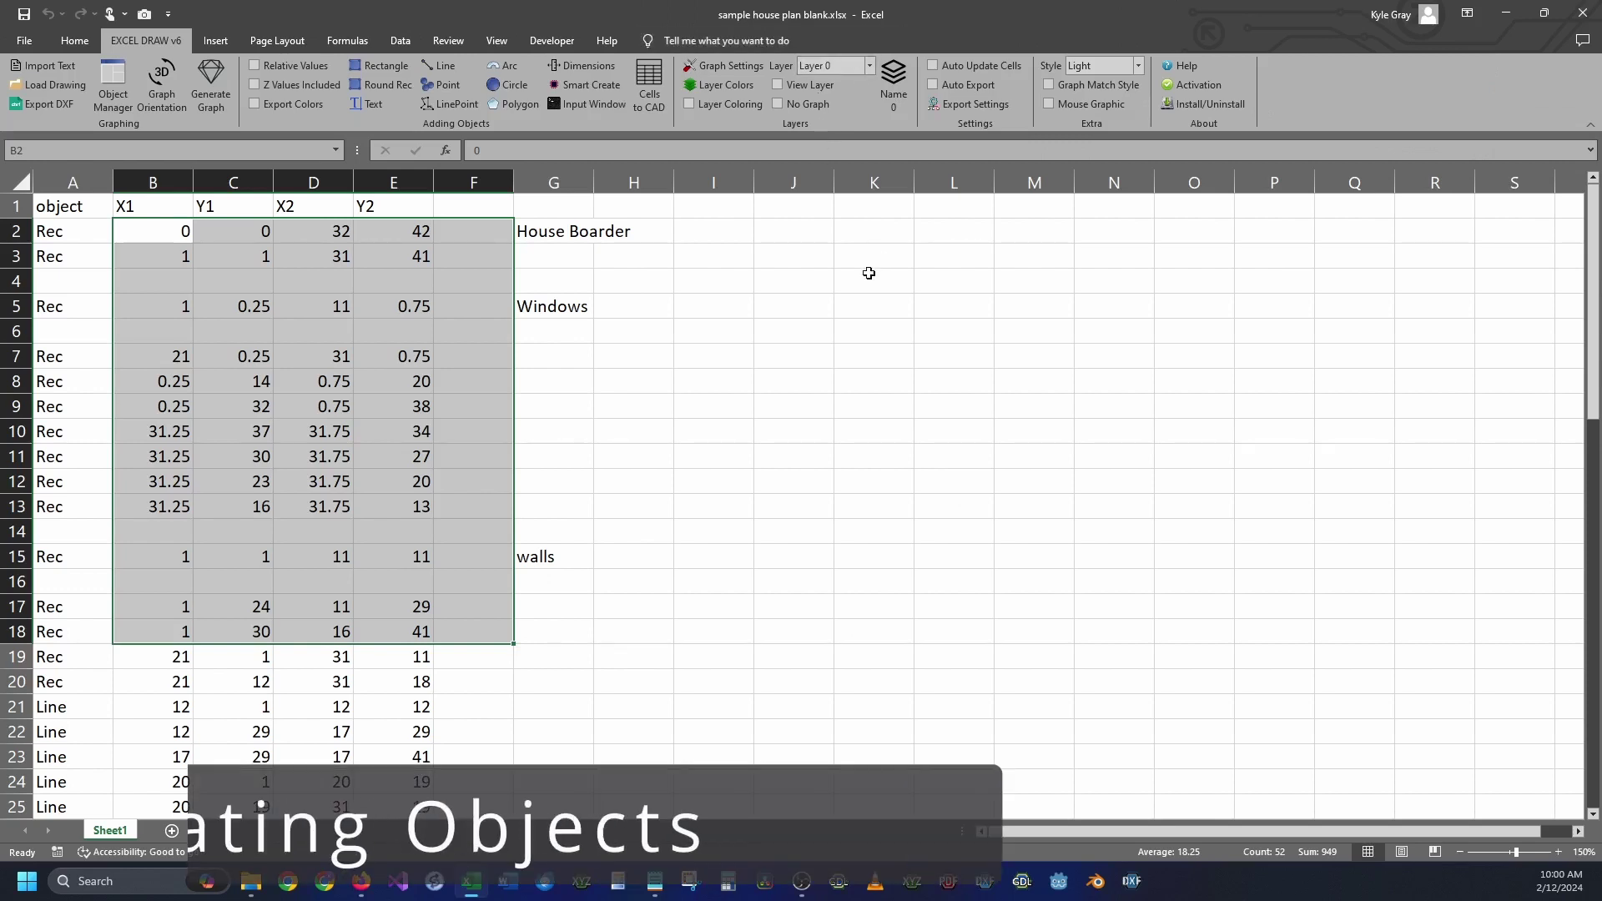
pyautogui.moveTo(69, 237)
pyautogui.mouseDown()
pyautogui.moveTo(413, 254)
pyautogui.moveTo(419, 835)
pyautogui.moveTo(434, 697)
pyautogui.mouseUp()
pyautogui.scroll(3, 426, 668)
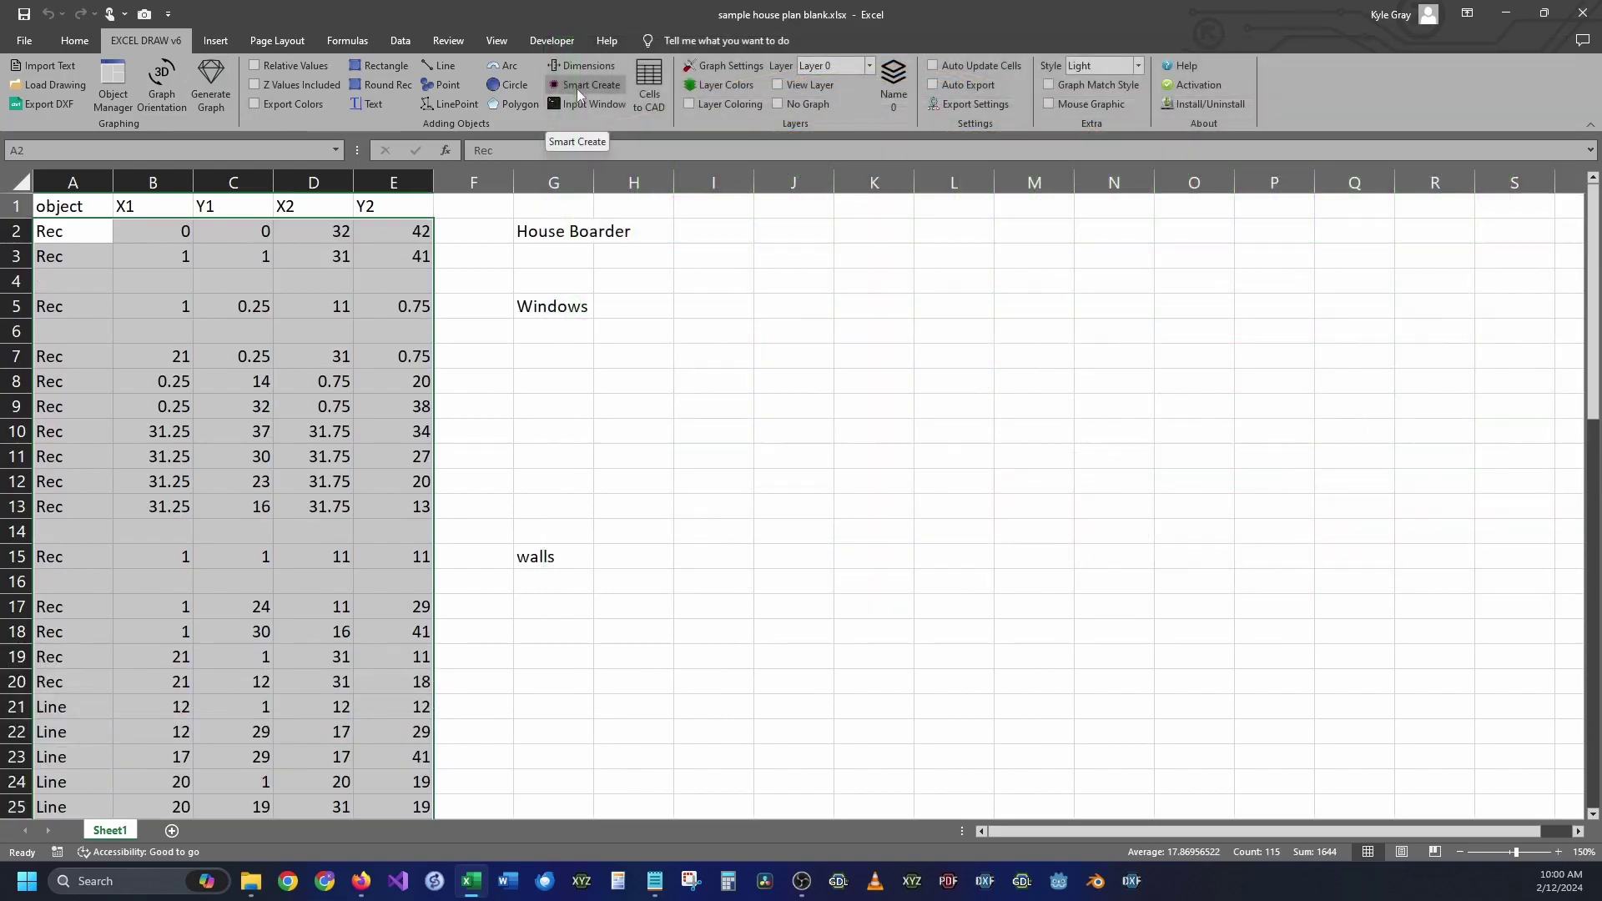
pyautogui.click(578, 93)
pyautogui.click(518, 456)
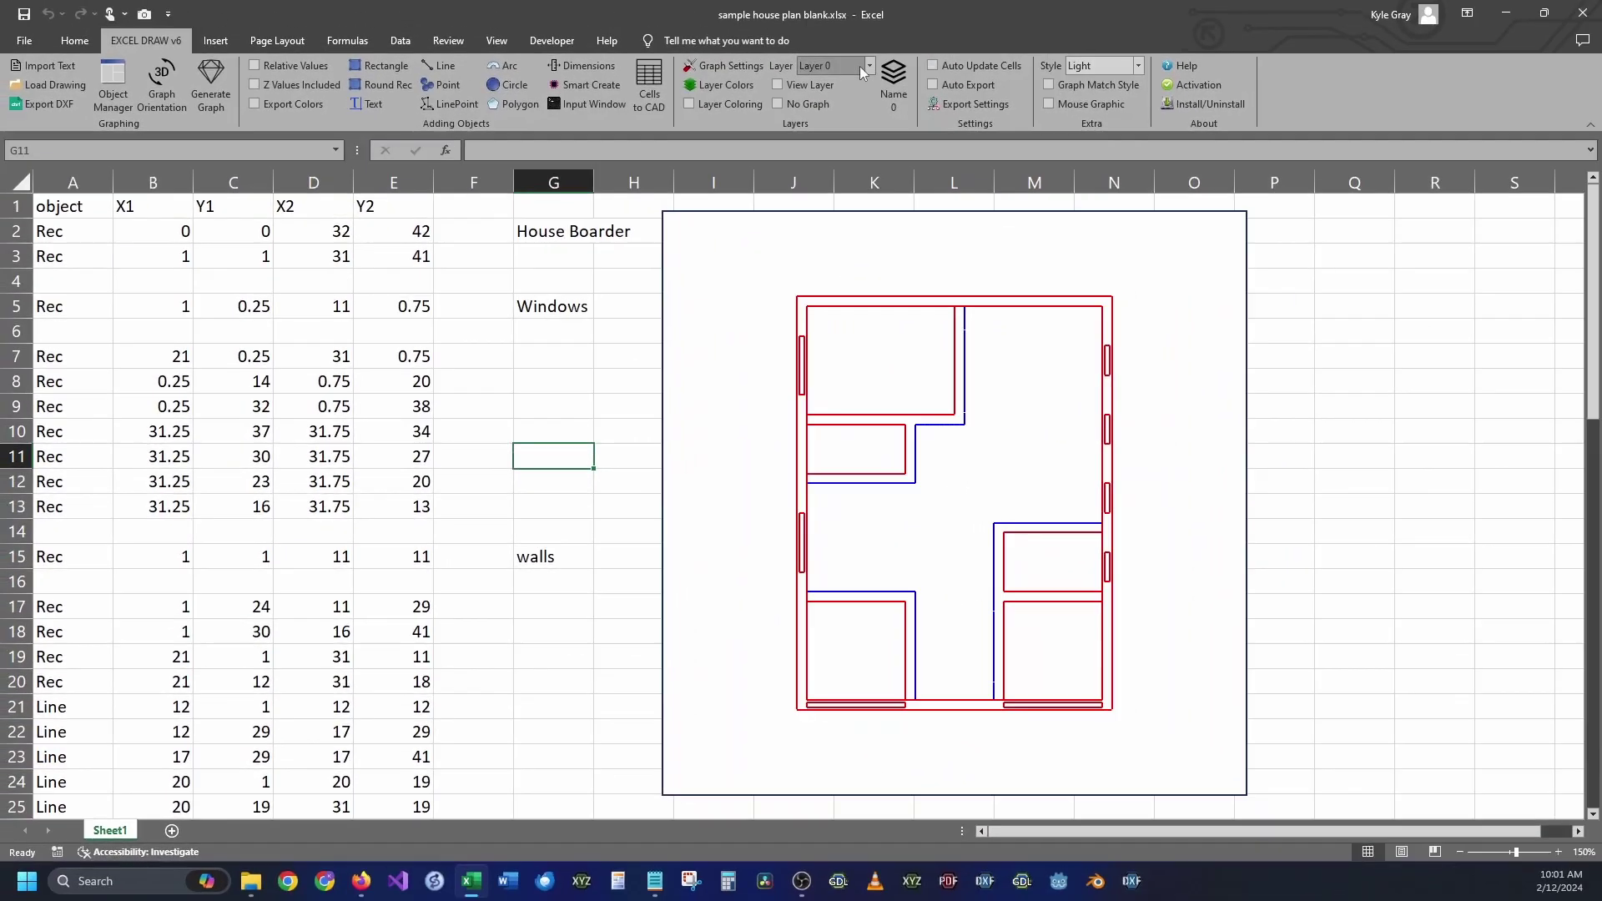
# - Create the arcs and lines listed from row 31 to row 53 on Layer 1 with Smart Create
pyautogui.click(865, 66)
pyautogui.click(850, 99)
pyautogui.scroll(-2, 397, 526)
pyautogui.scroll(-6, 396, 526)
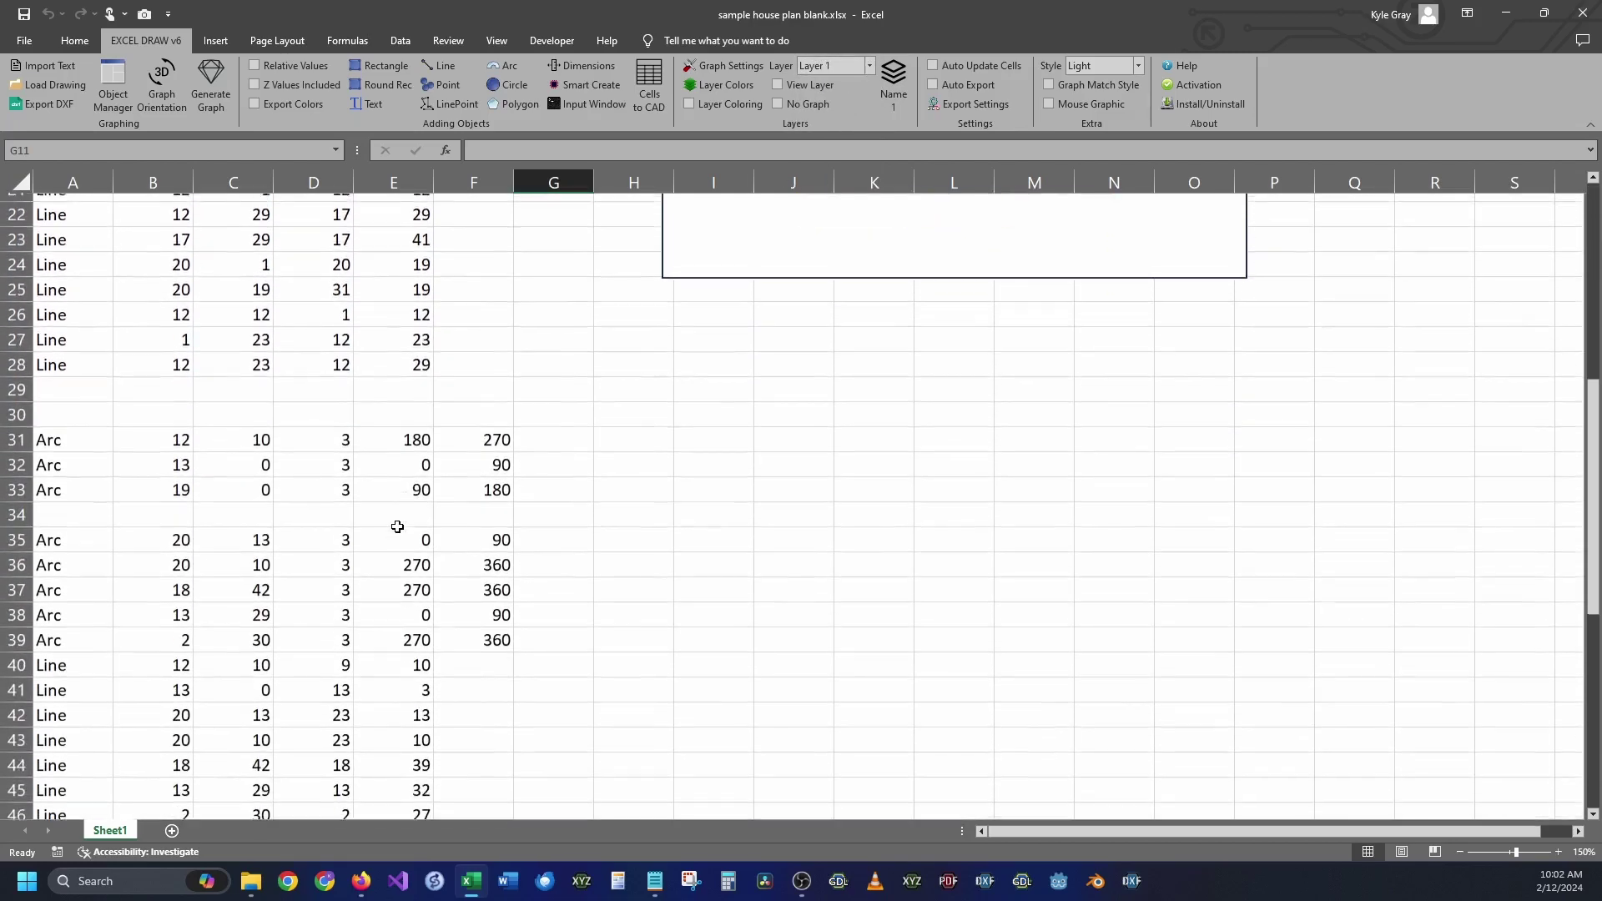
pyautogui.moveTo(70, 434)
pyautogui.mouseDown()
pyautogui.moveTo(504, 457)
pyautogui.moveTo(465, 744)
pyautogui.moveTo(529, 801)
pyautogui.moveTo(465, 779)
pyautogui.mouseUp()
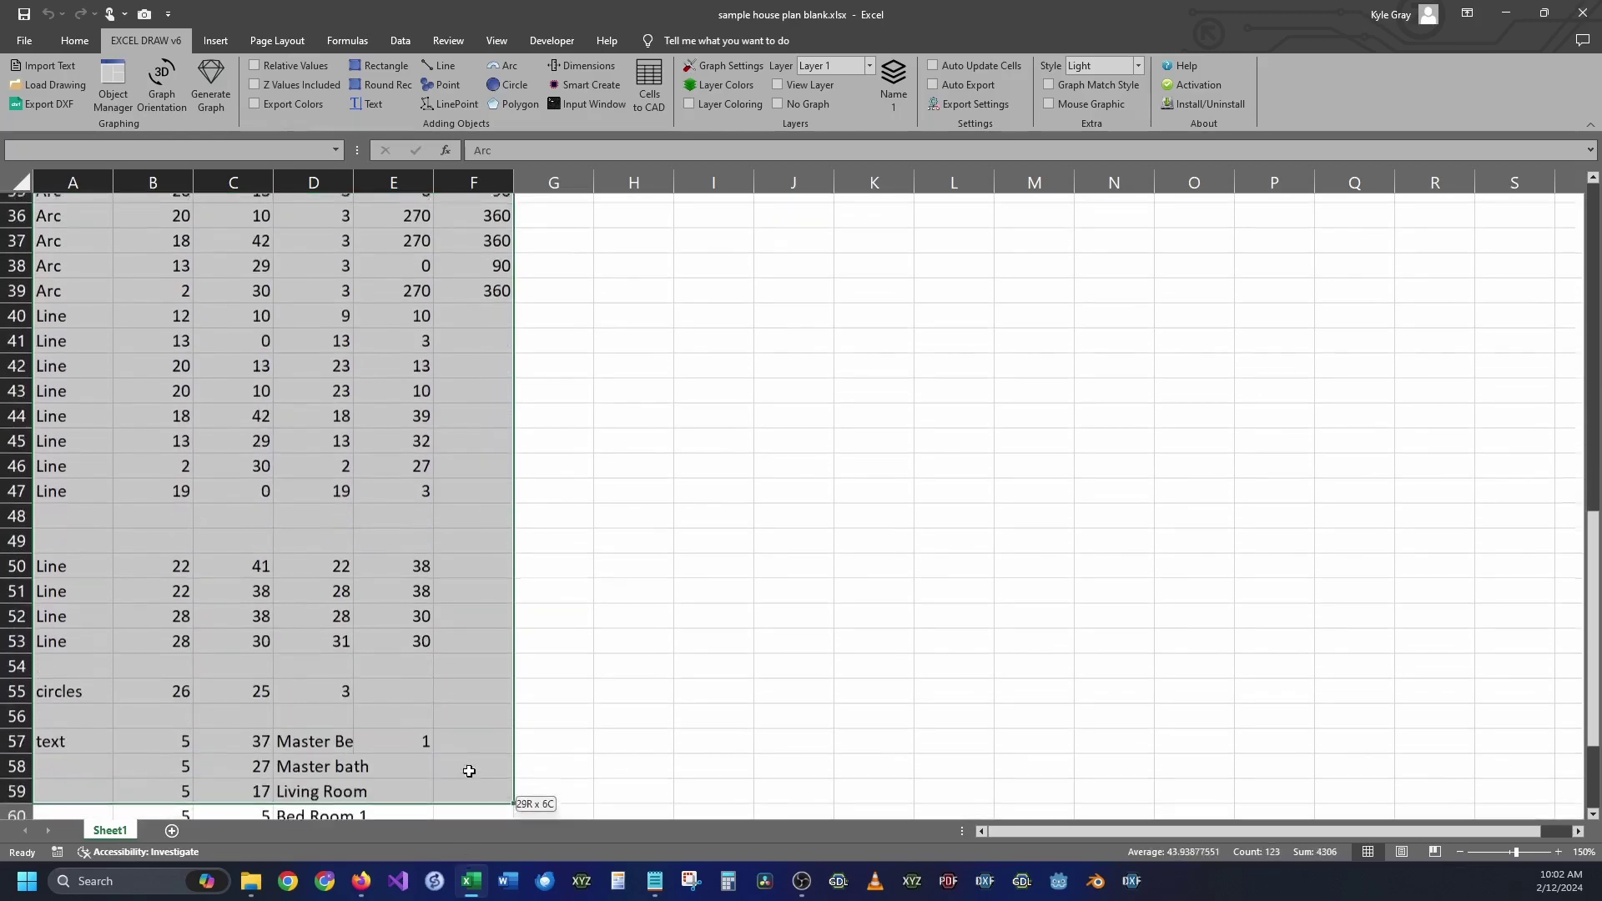
pyautogui.click(1041, 653)
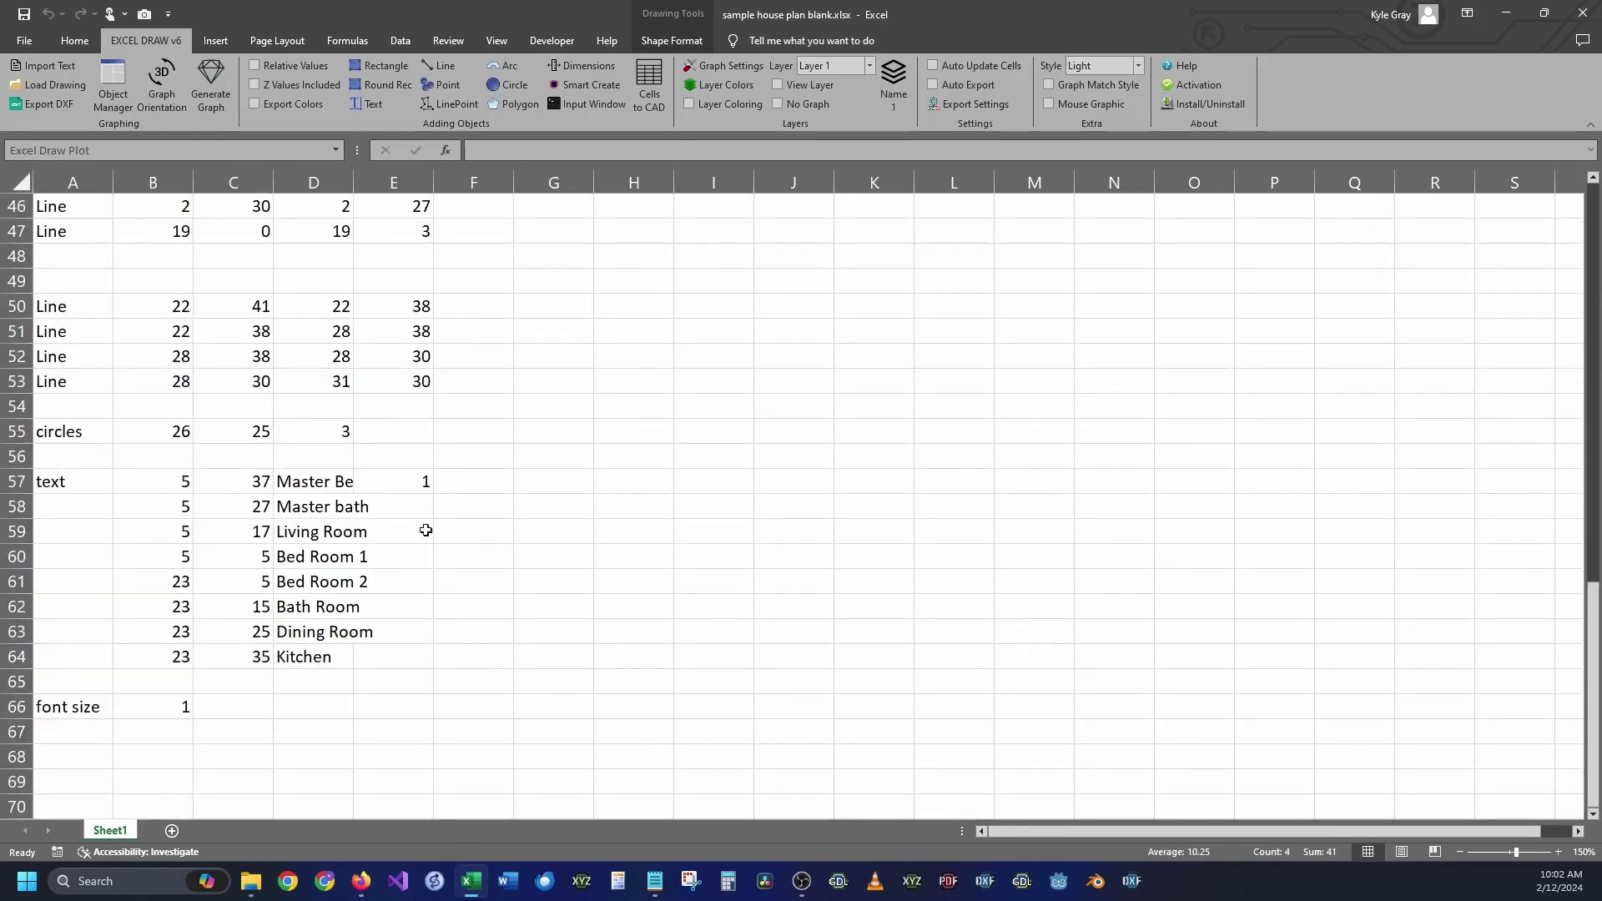
# - Create the circle from cells B55:D55 on Layer 2
pyautogui.moveTo(174, 432); pyautogui.dragTo(322, 434)
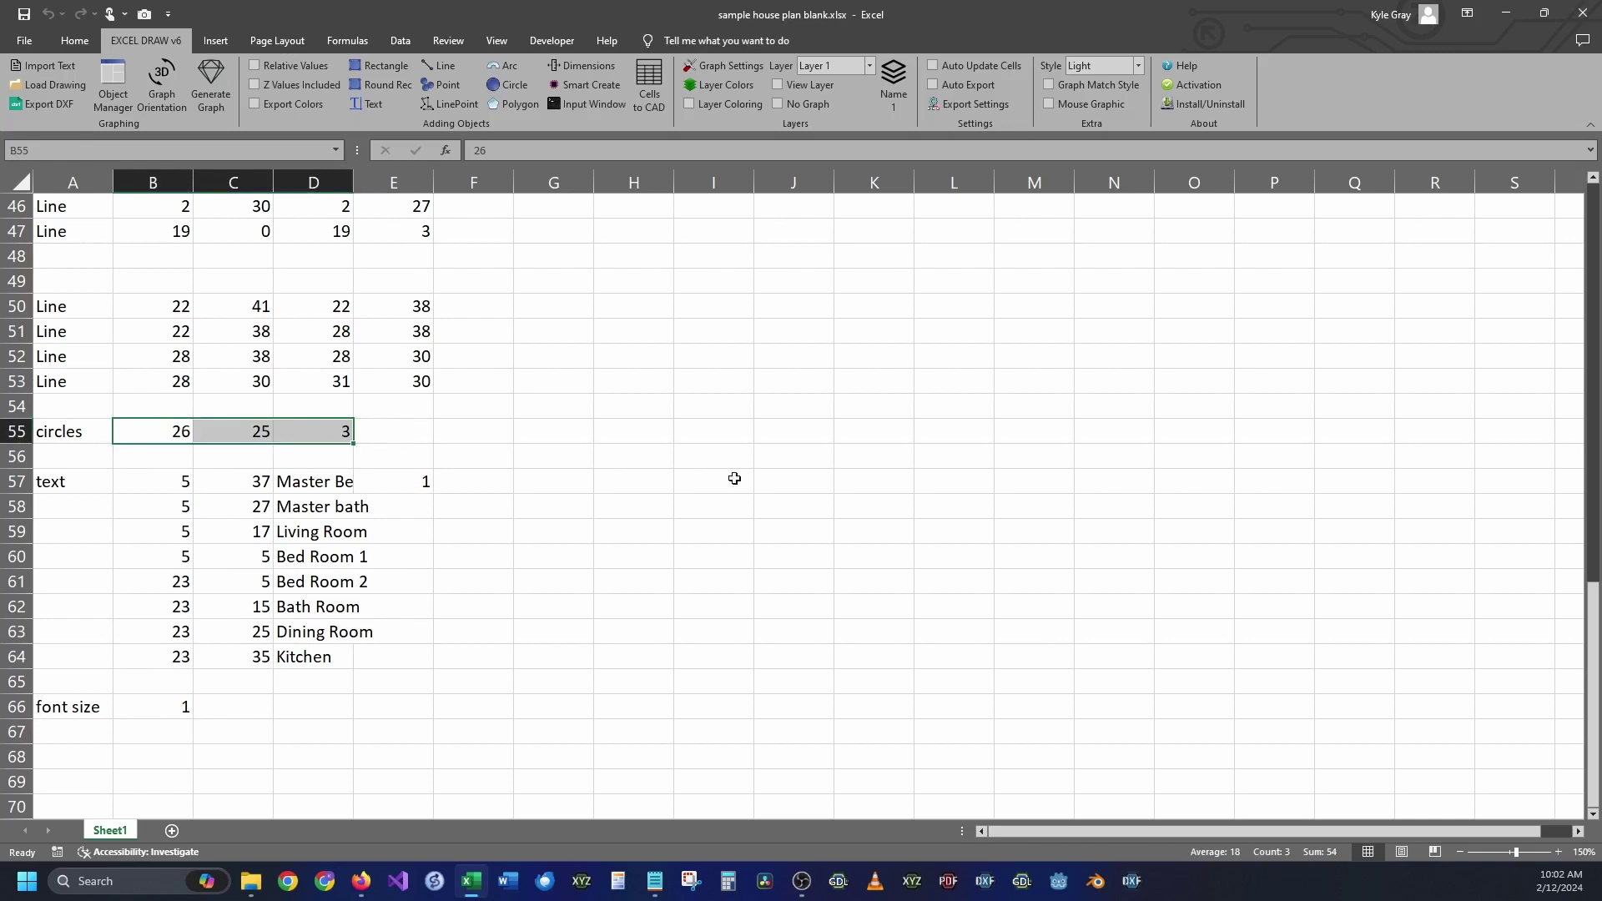
pyautogui.click(868, 66)
pyautogui.click(846, 120)
pyautogui.click(509, 84)
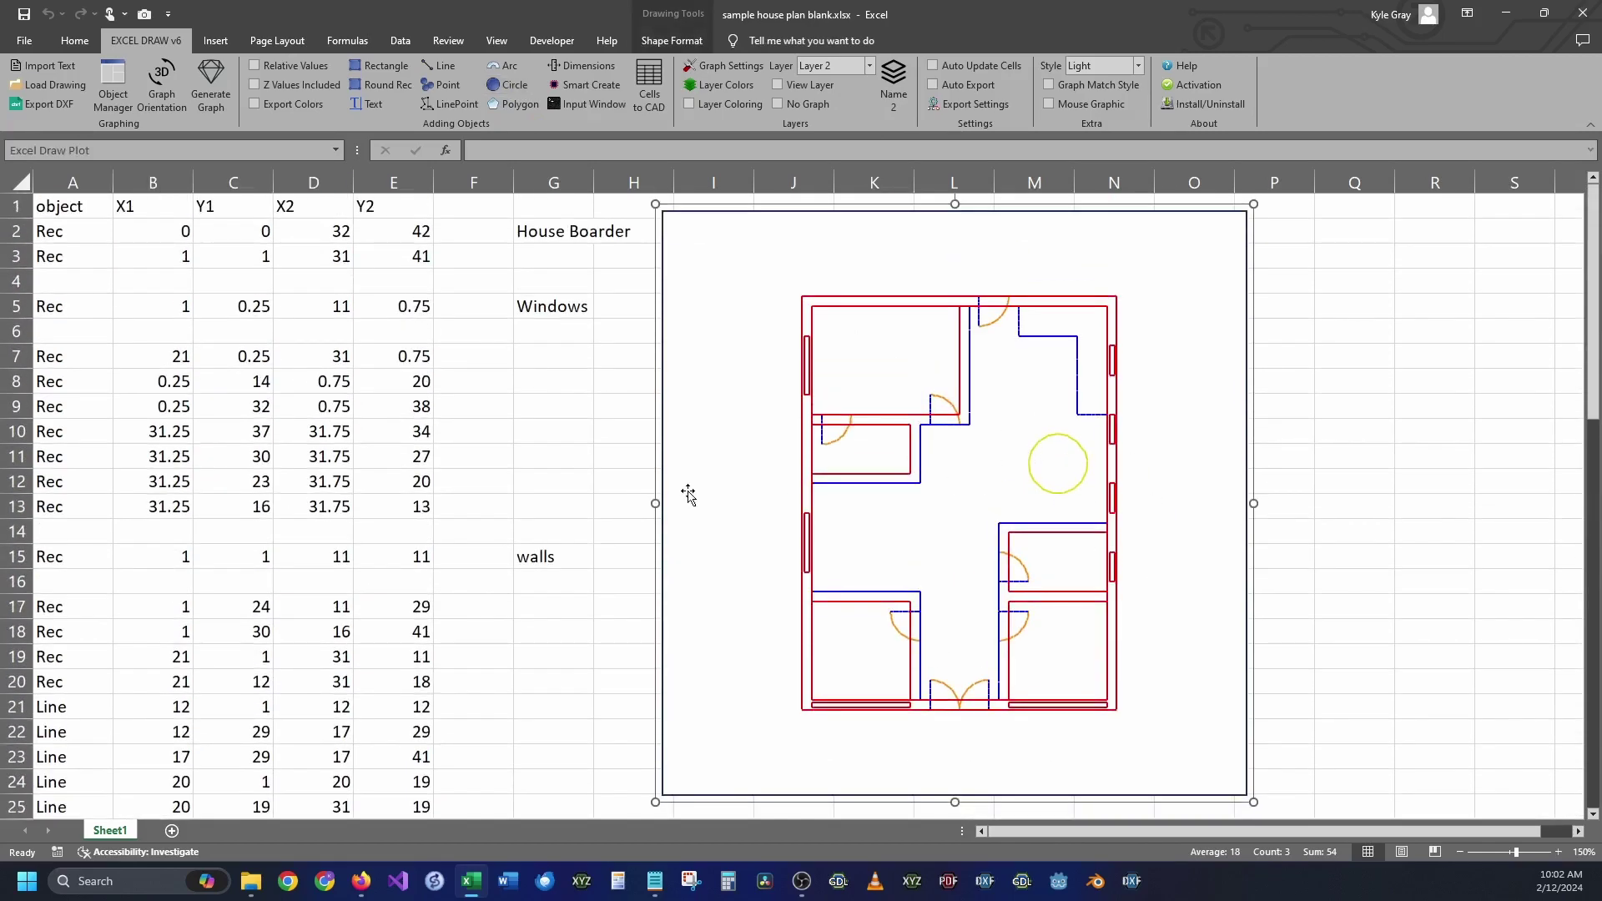
# - Make Layer 3 the active drawing layer for the room name texts
pyautogui.scroll(-16, 649, 493)
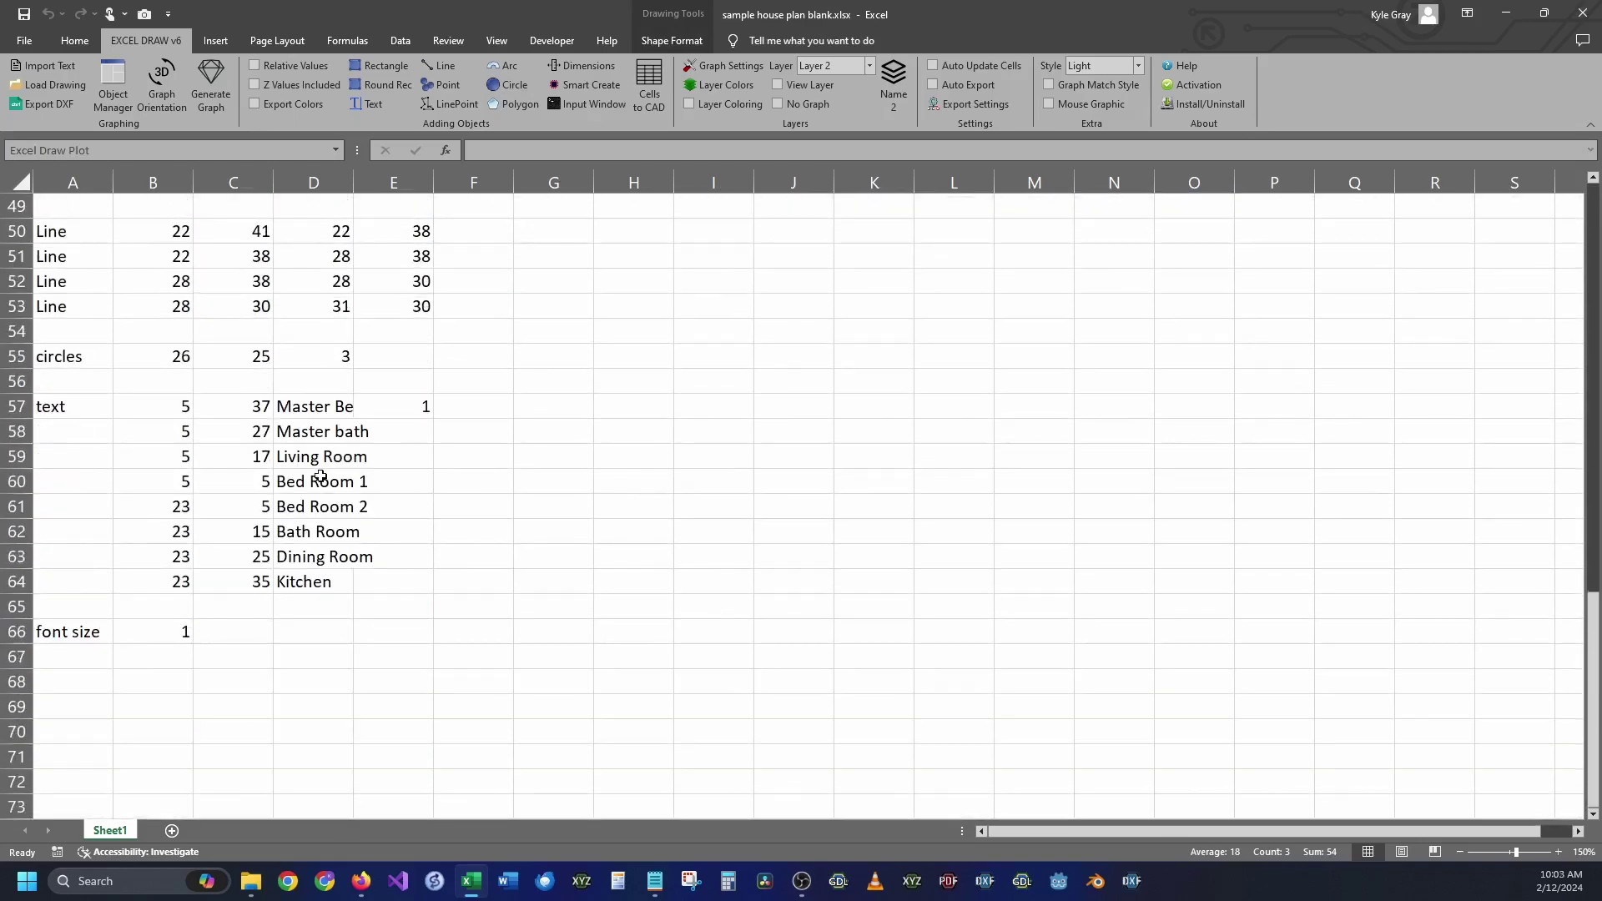
pyautogui.click(868, 67)
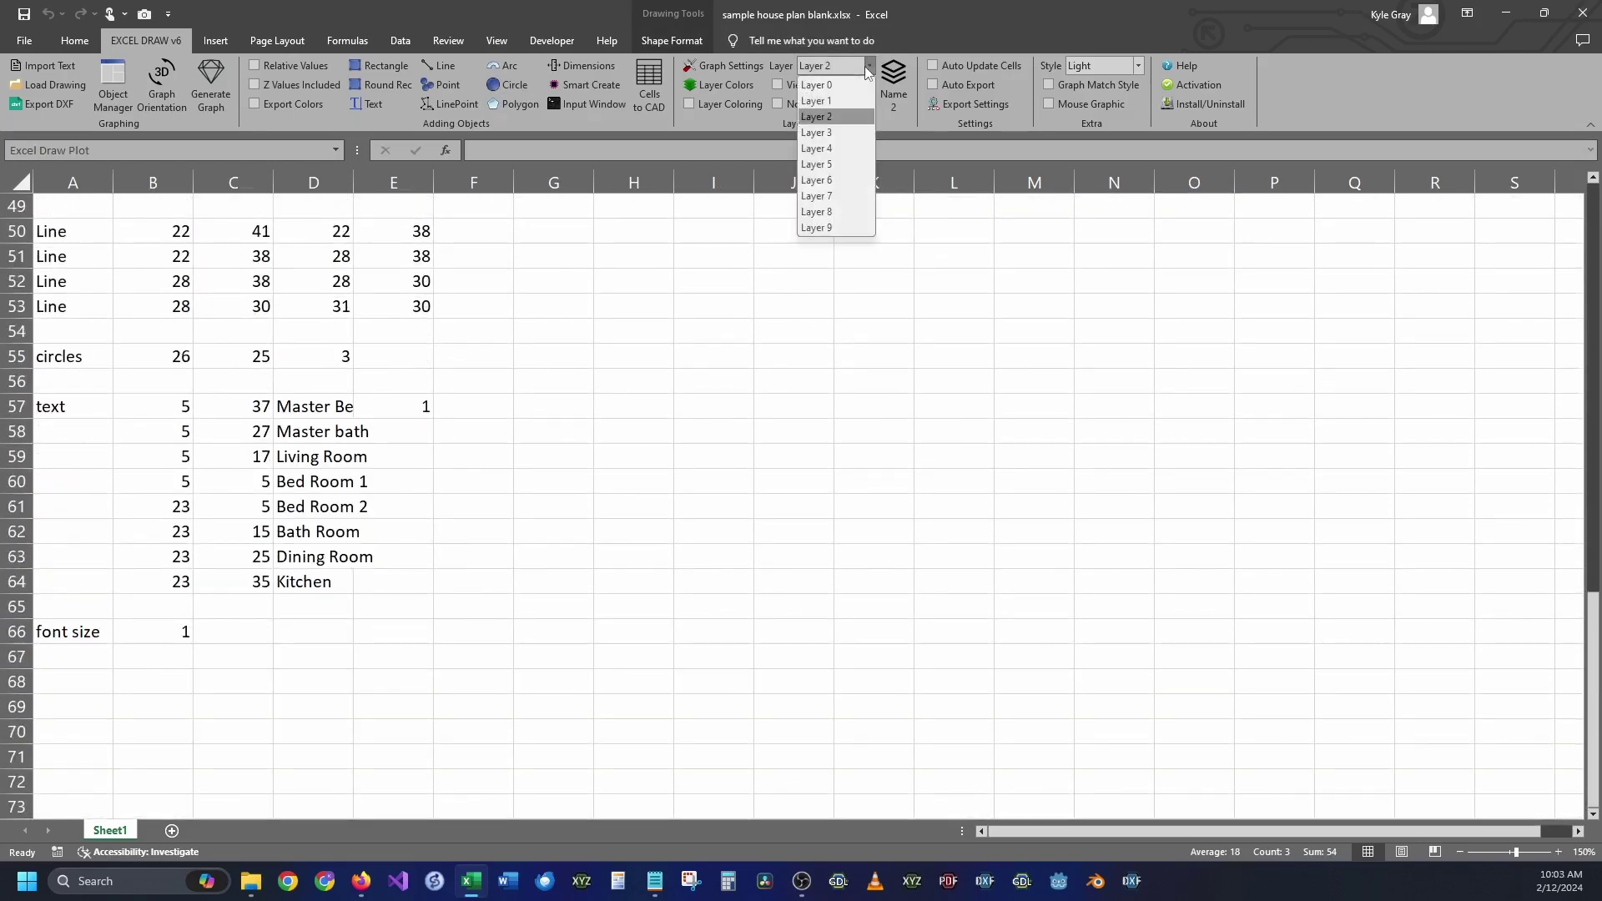
pyautogui.click(848, 133)
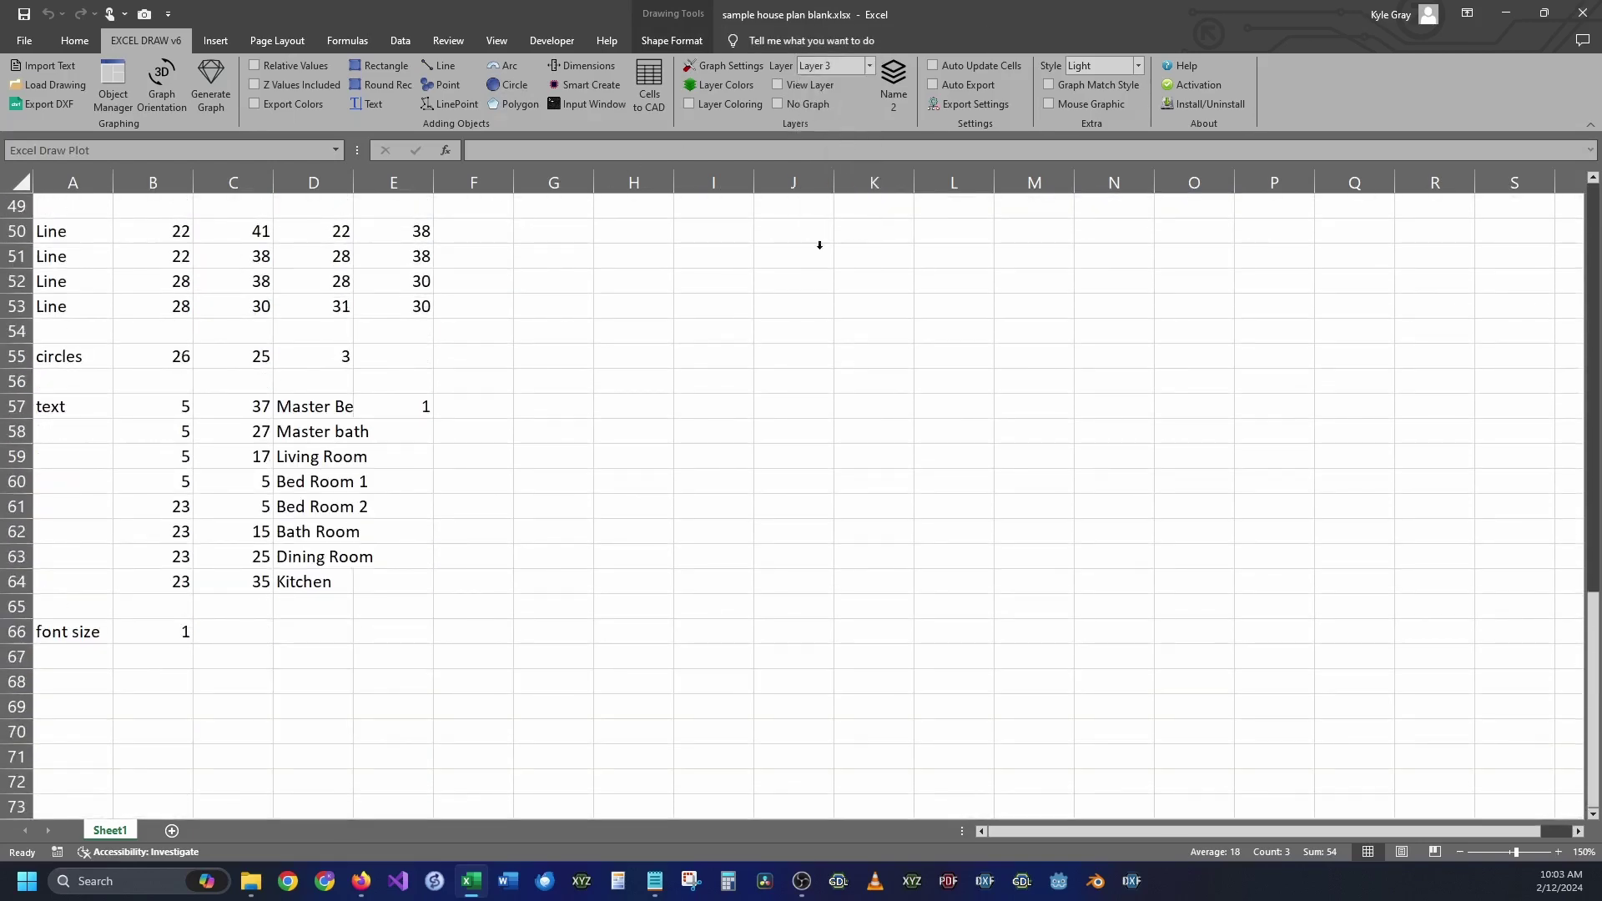
# - Link the text size in E57 to the font size cell with =$B$66 and fill the formula down to E64
pyautogui.click(407, 419)
pyautogui.write('=')
pyautogui.click(153, 631)
pyautogui.press('F4')
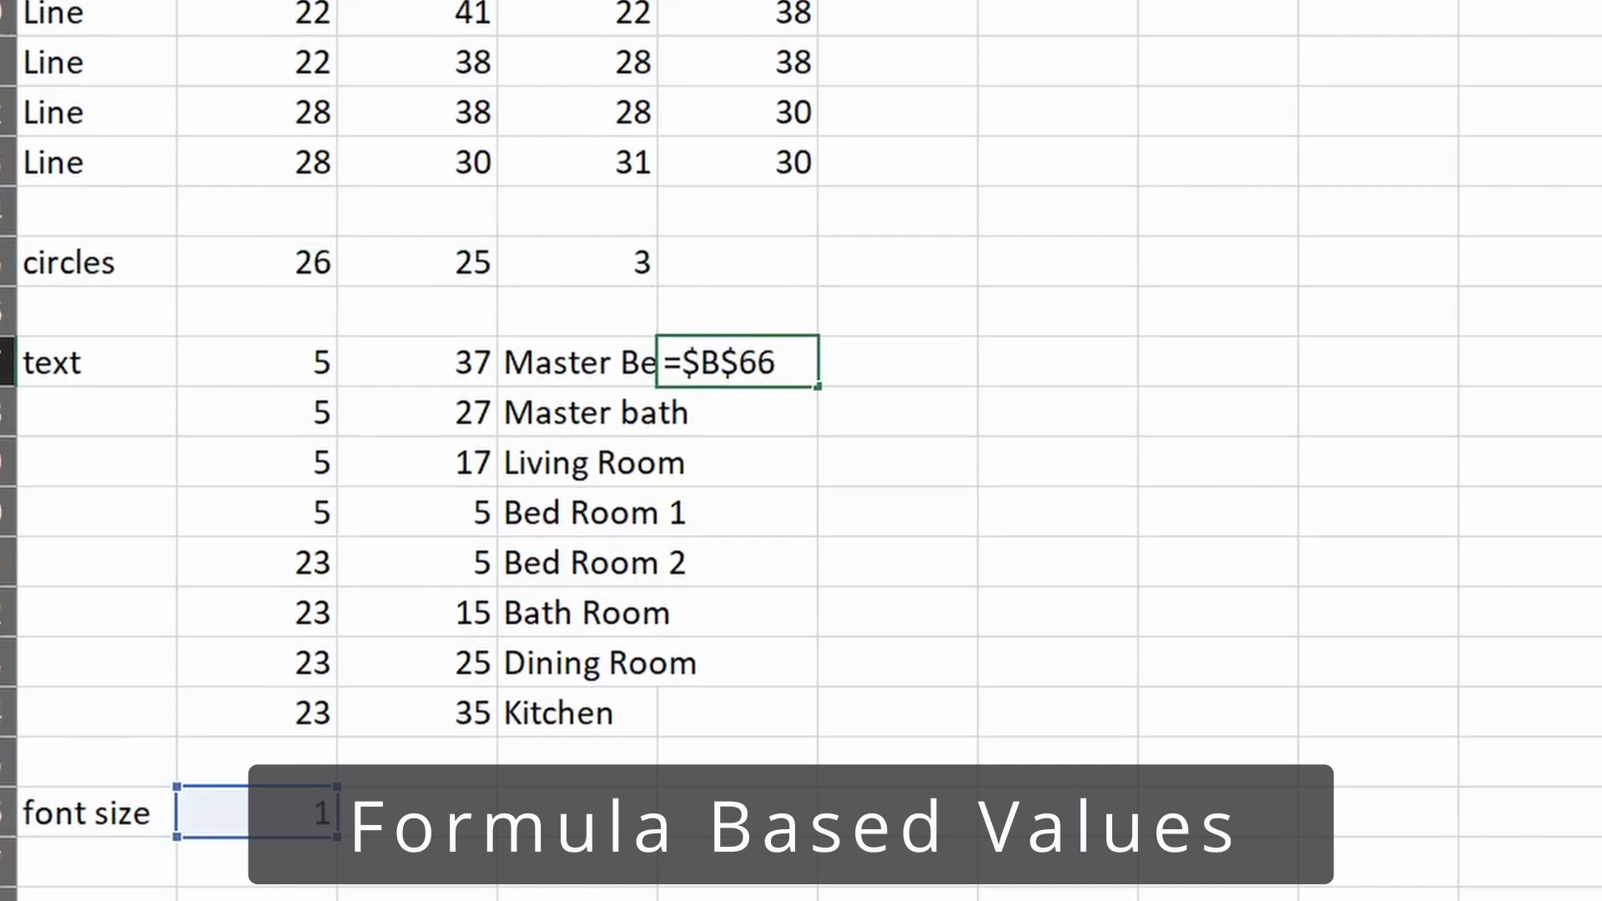
pyautogui.press('Return')
pyautogui.click(814, 376)
pyautogui.moveTo(821, 385); pyautogui.dragTo(813, 728)
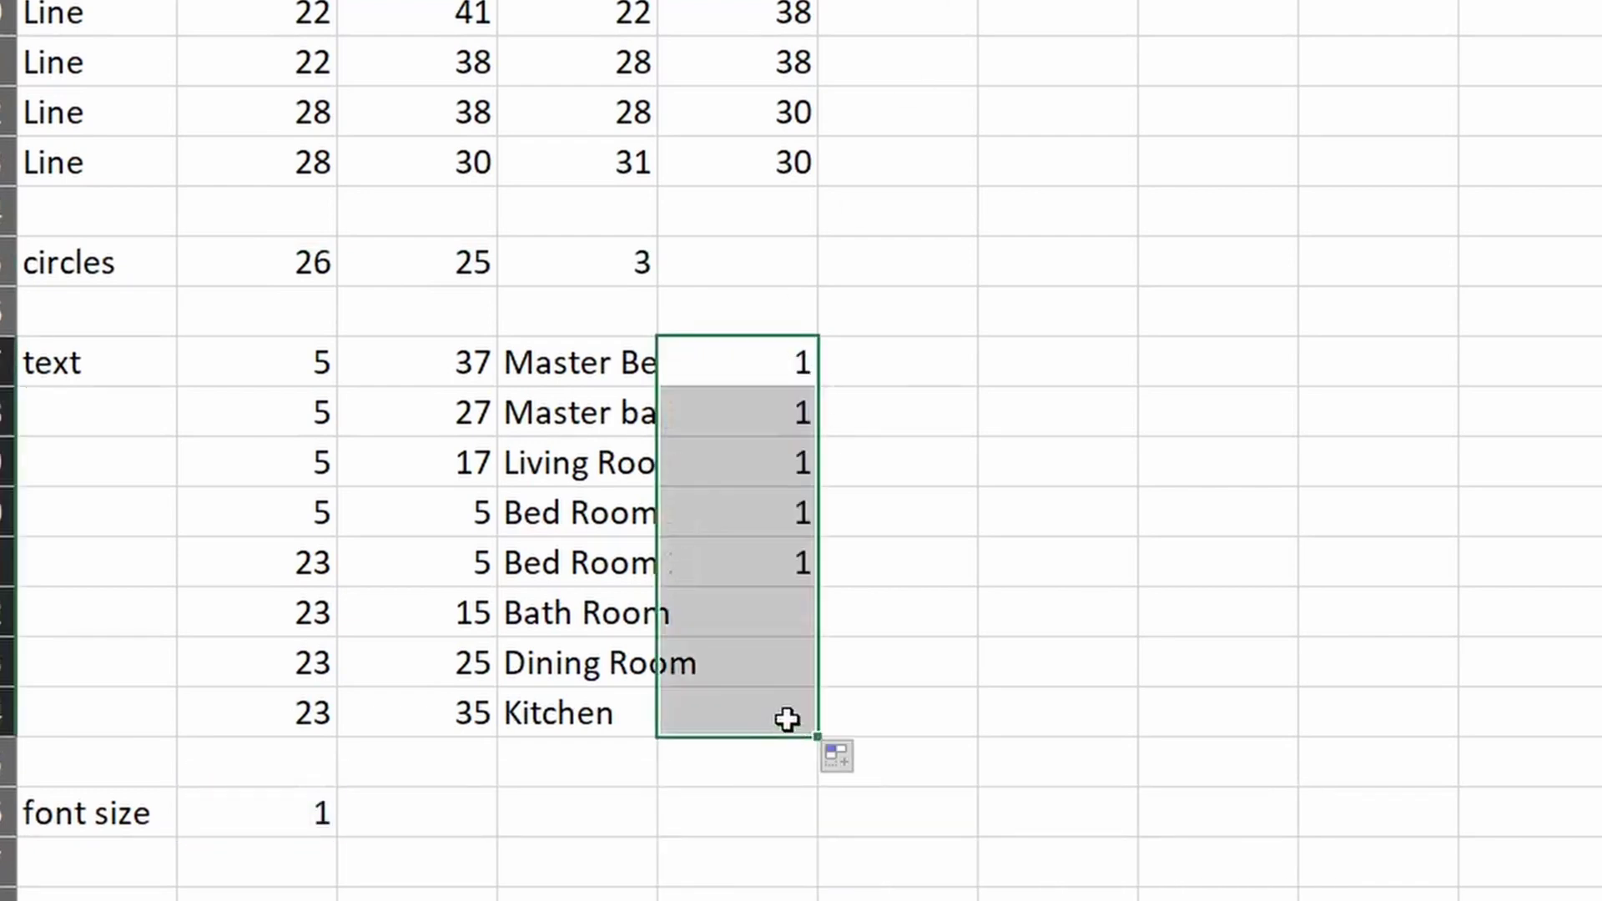
# - Try a font size of 0.4 in B66 and set it back to 1
pyautogui.click(301, 826)
pyautogui.write('0.4')
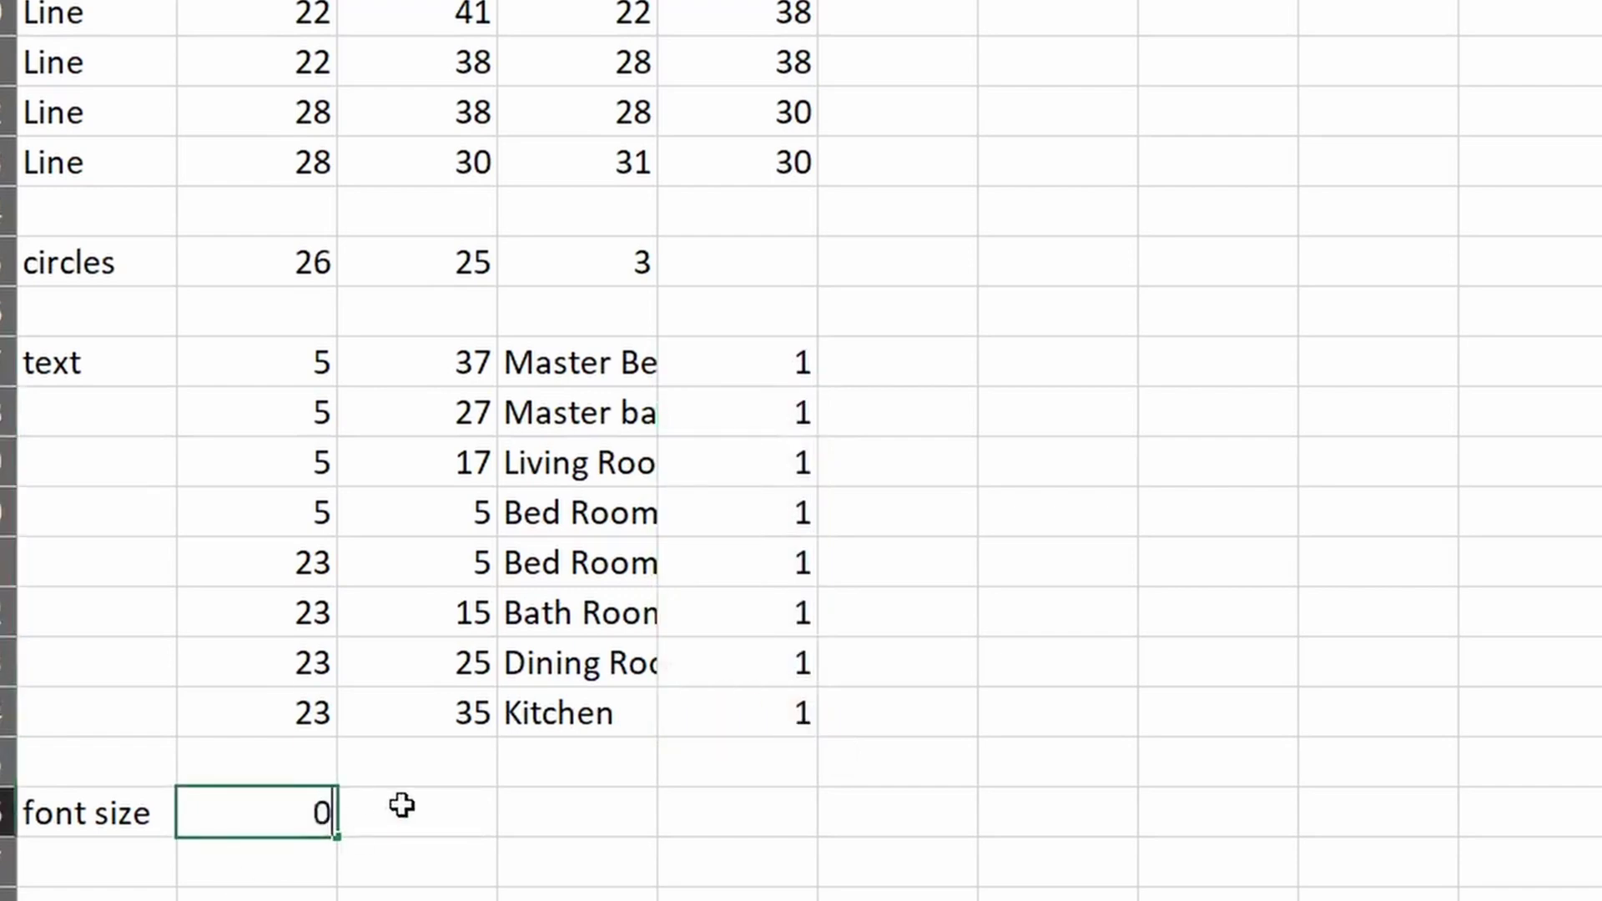
pyautogui.press('Return')
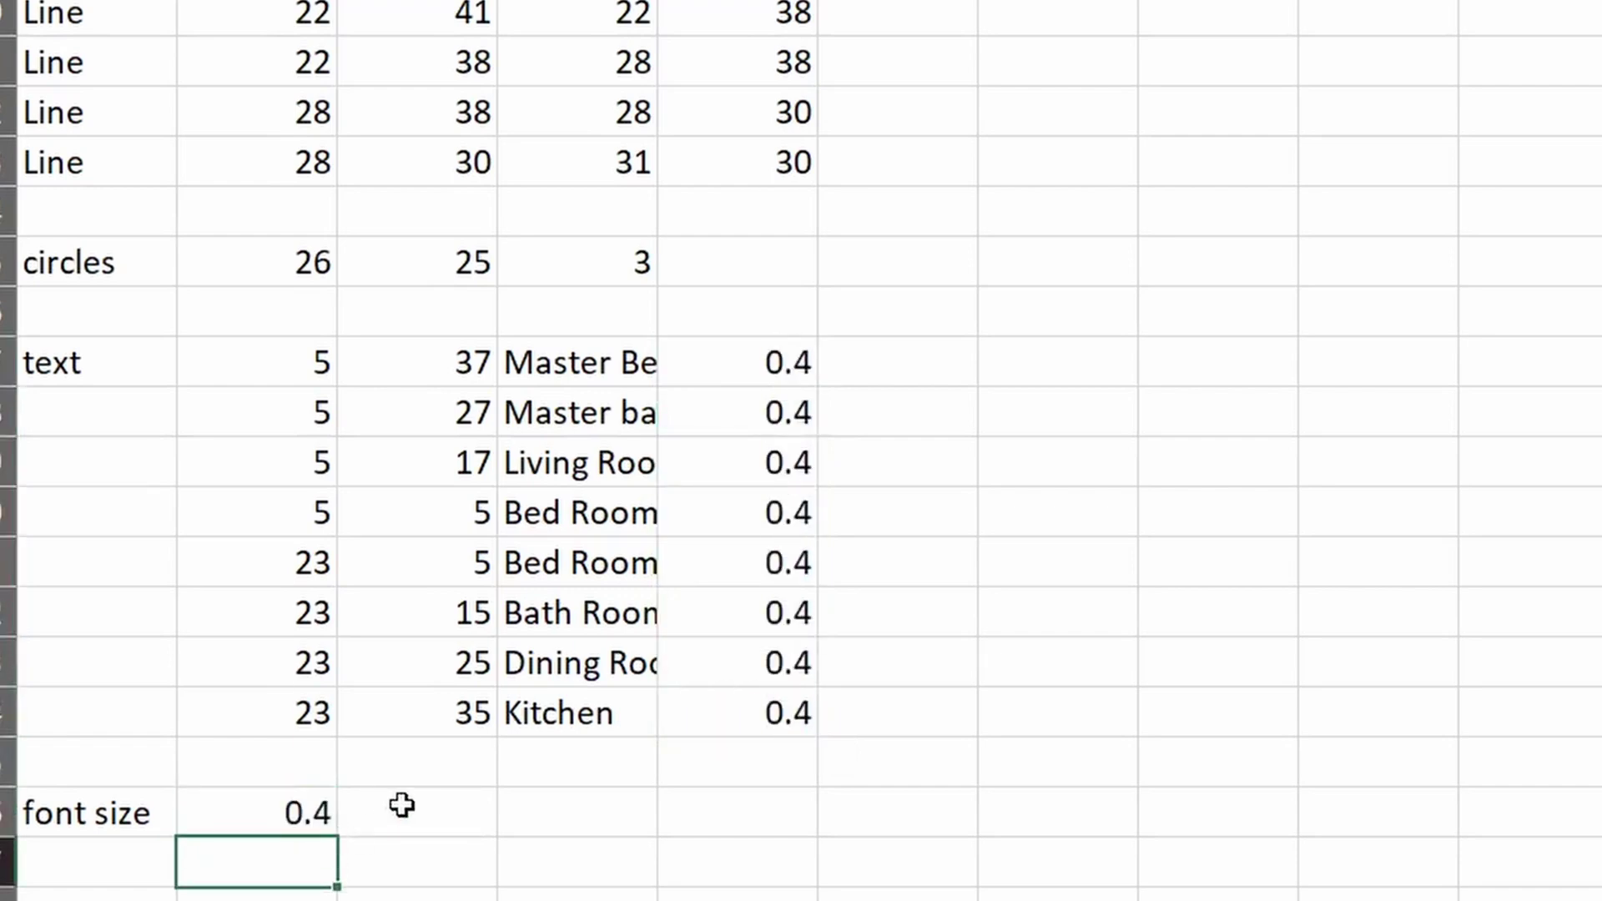
pyautogui.press('Up')
pyautogui.write('1')
pyautogui.press('Return')
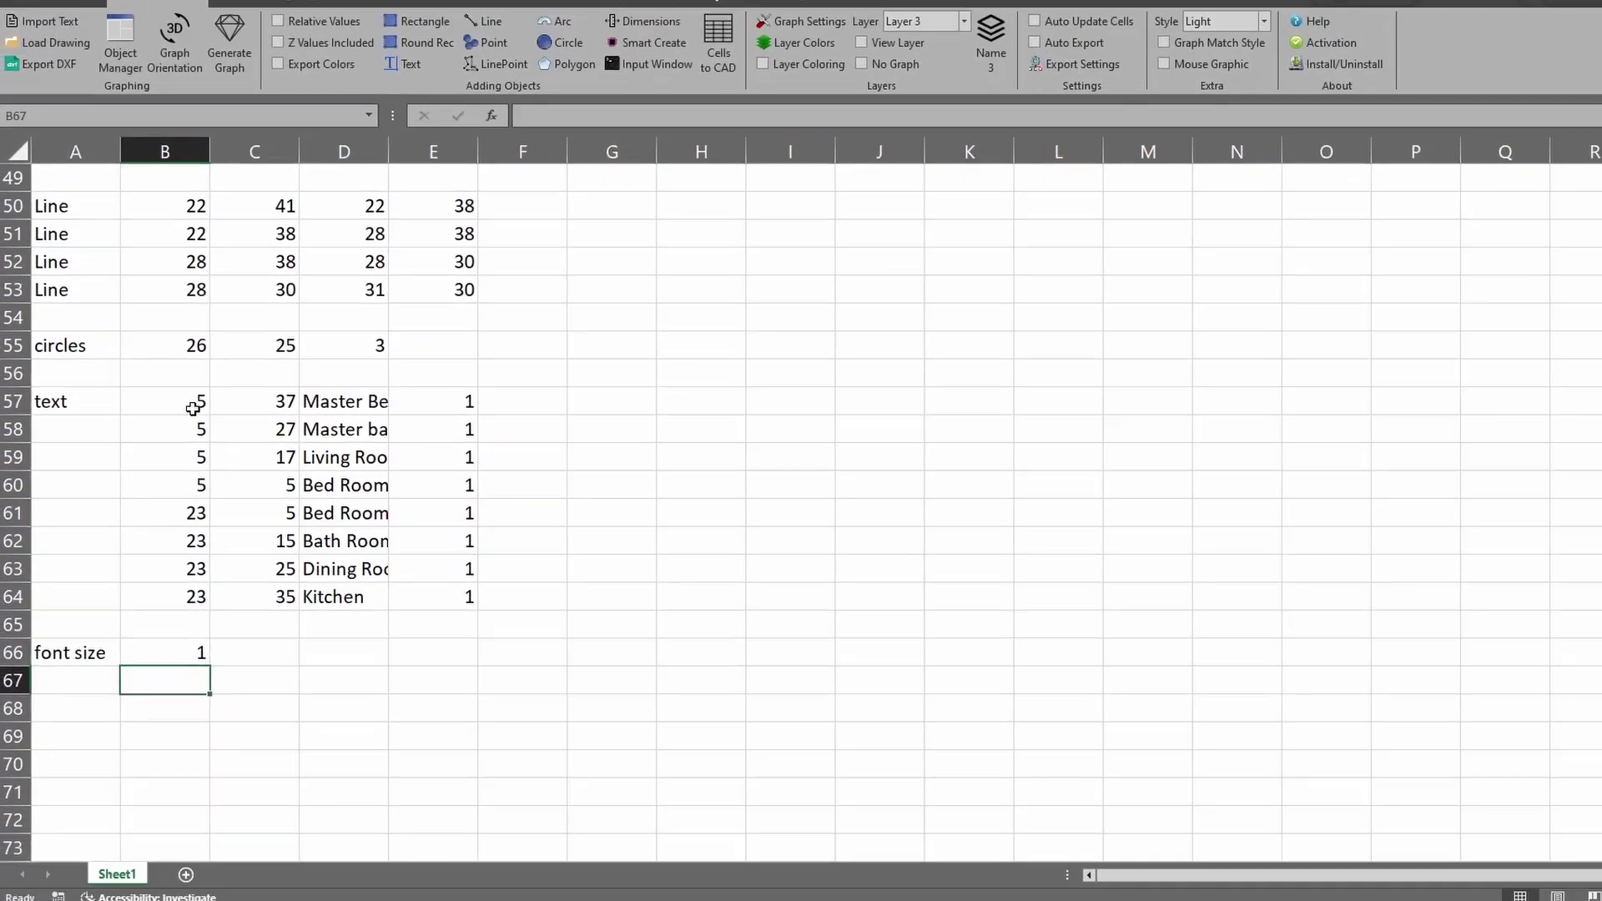
# - Create the room name text objects from the coordinates, names and sizes in rows 57 to 64
pyautogui.moveTo(278, 376); pyautogui.dragTo(680, 676)
pyautogui.moveTo(423, 585); pyautogui.dragTo(511, 587)
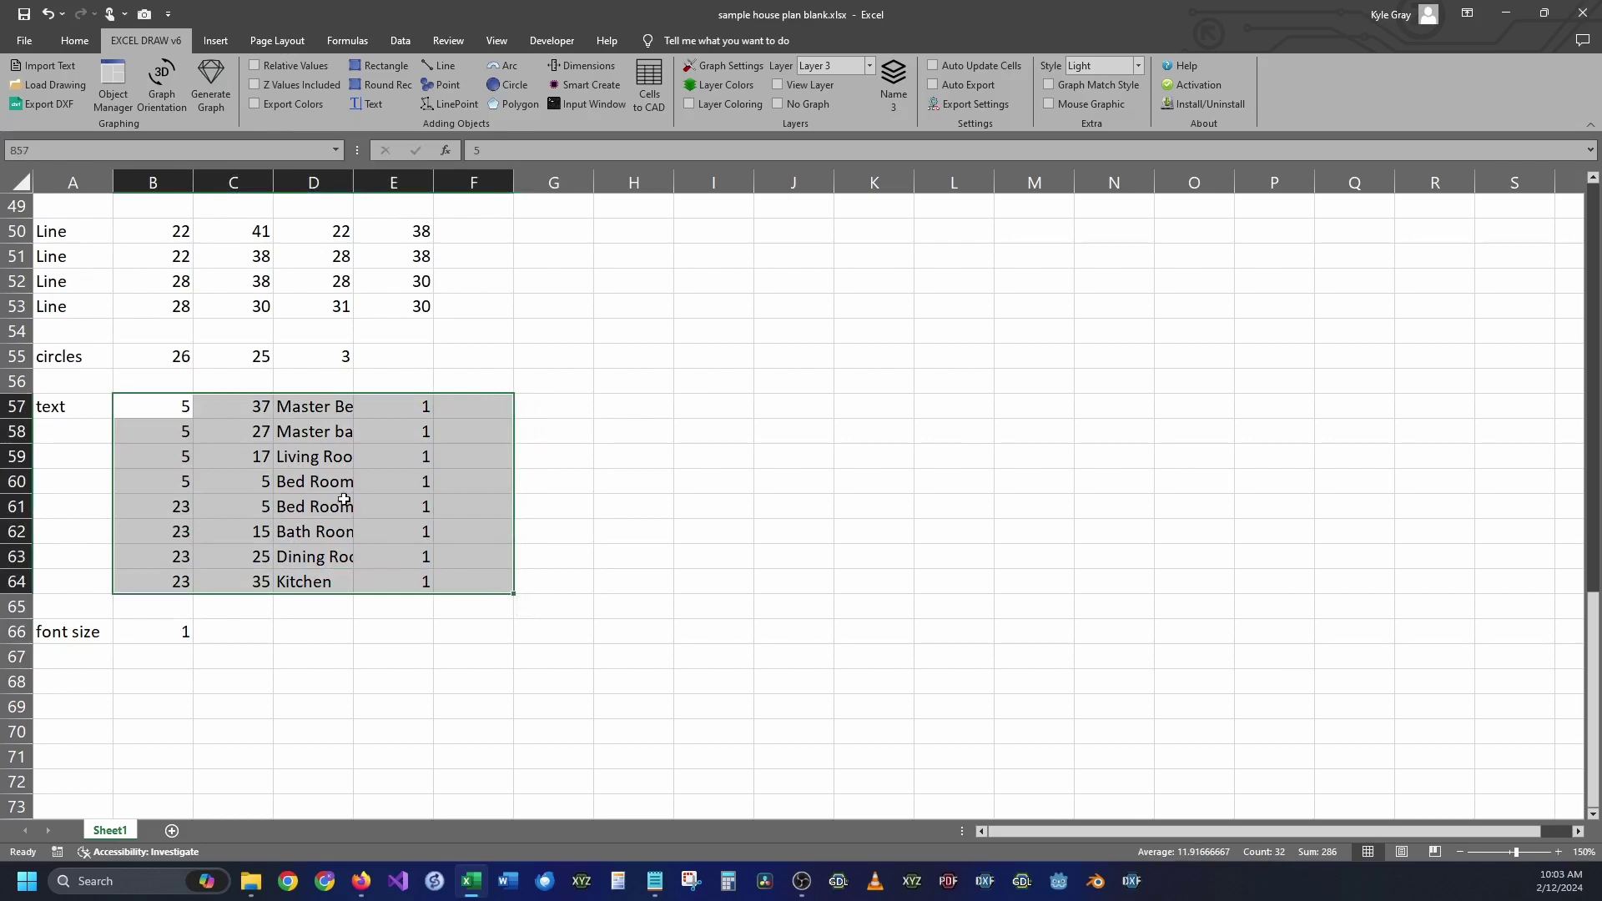
pyautogui.click(361, 105)
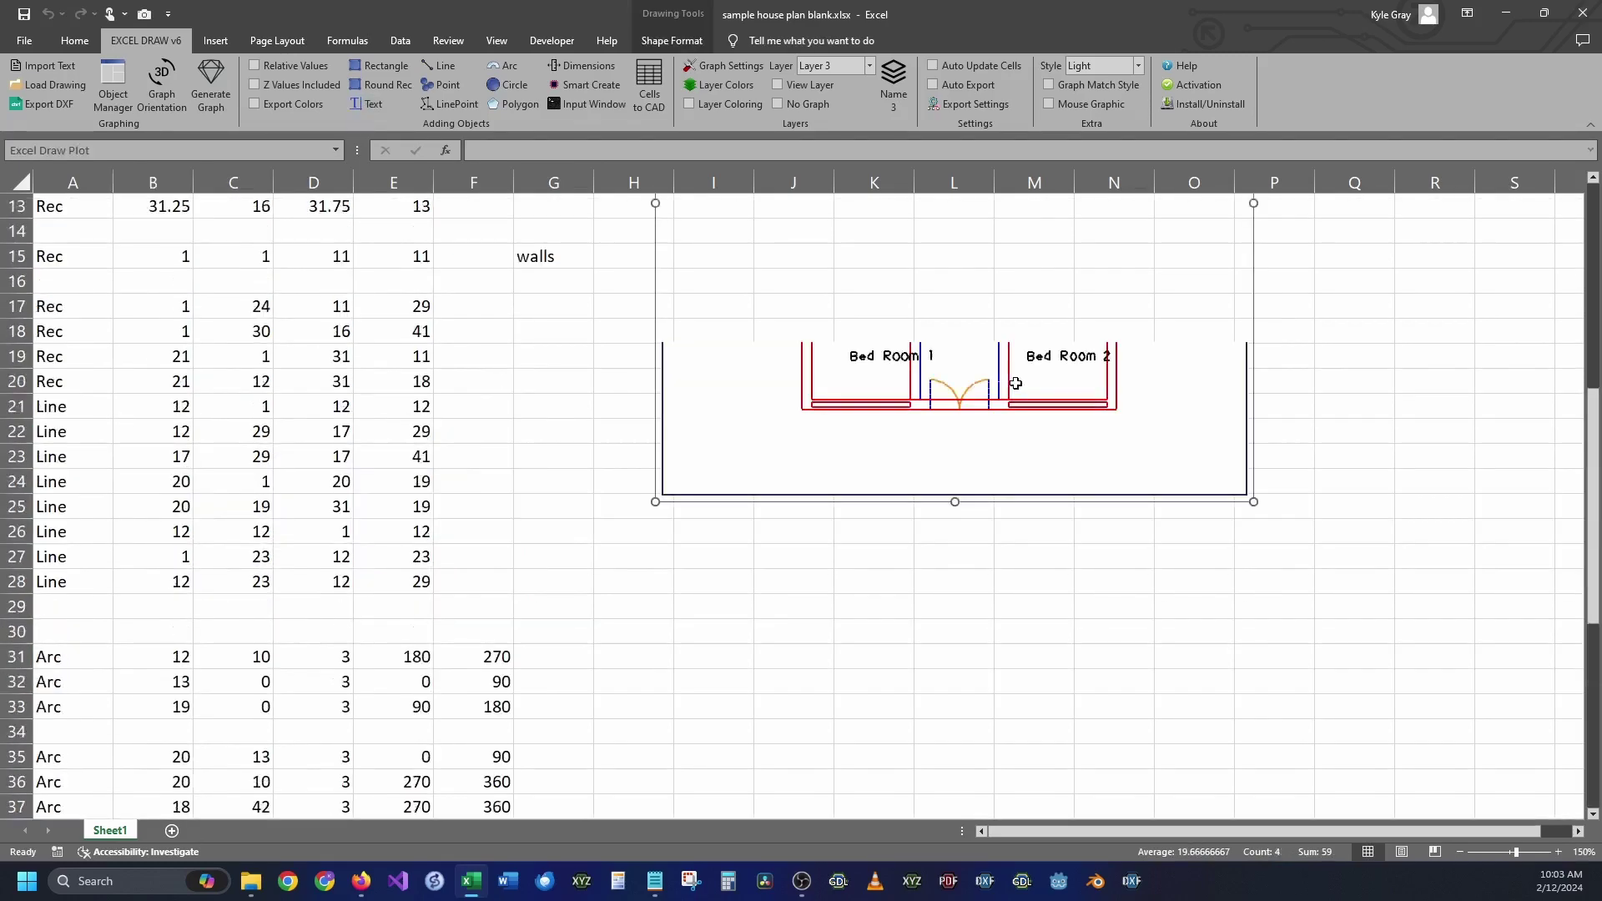
pyautogui.scroll(4, 1024, 402)
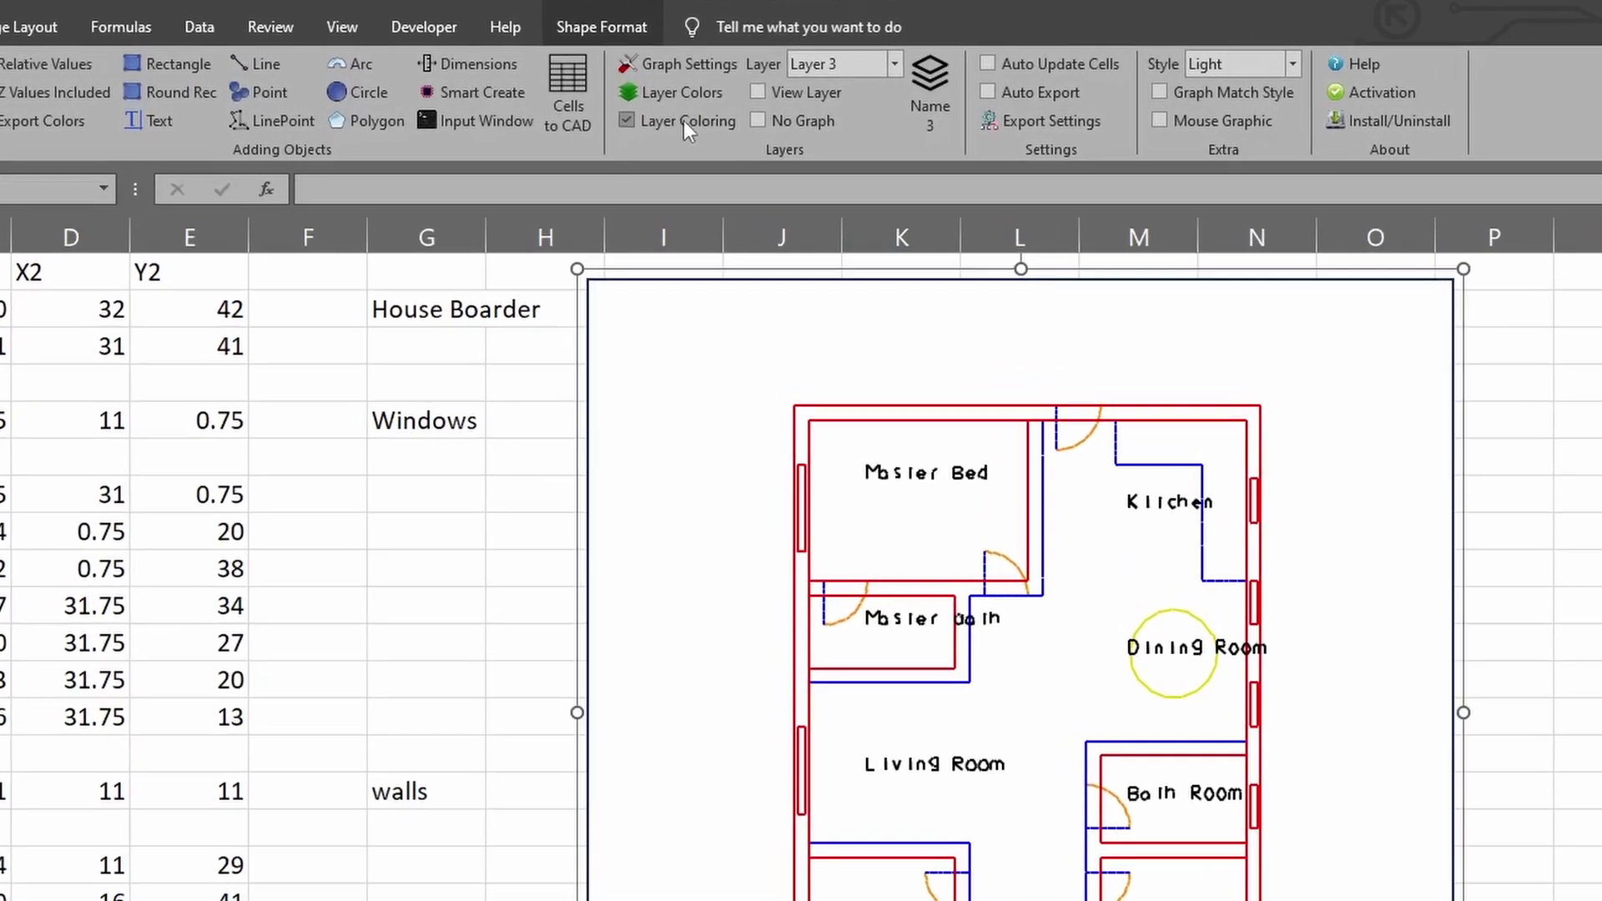
# - Turn on layer coloring for the drawing and open the layer color settings
pyautogui.click(726, 104)
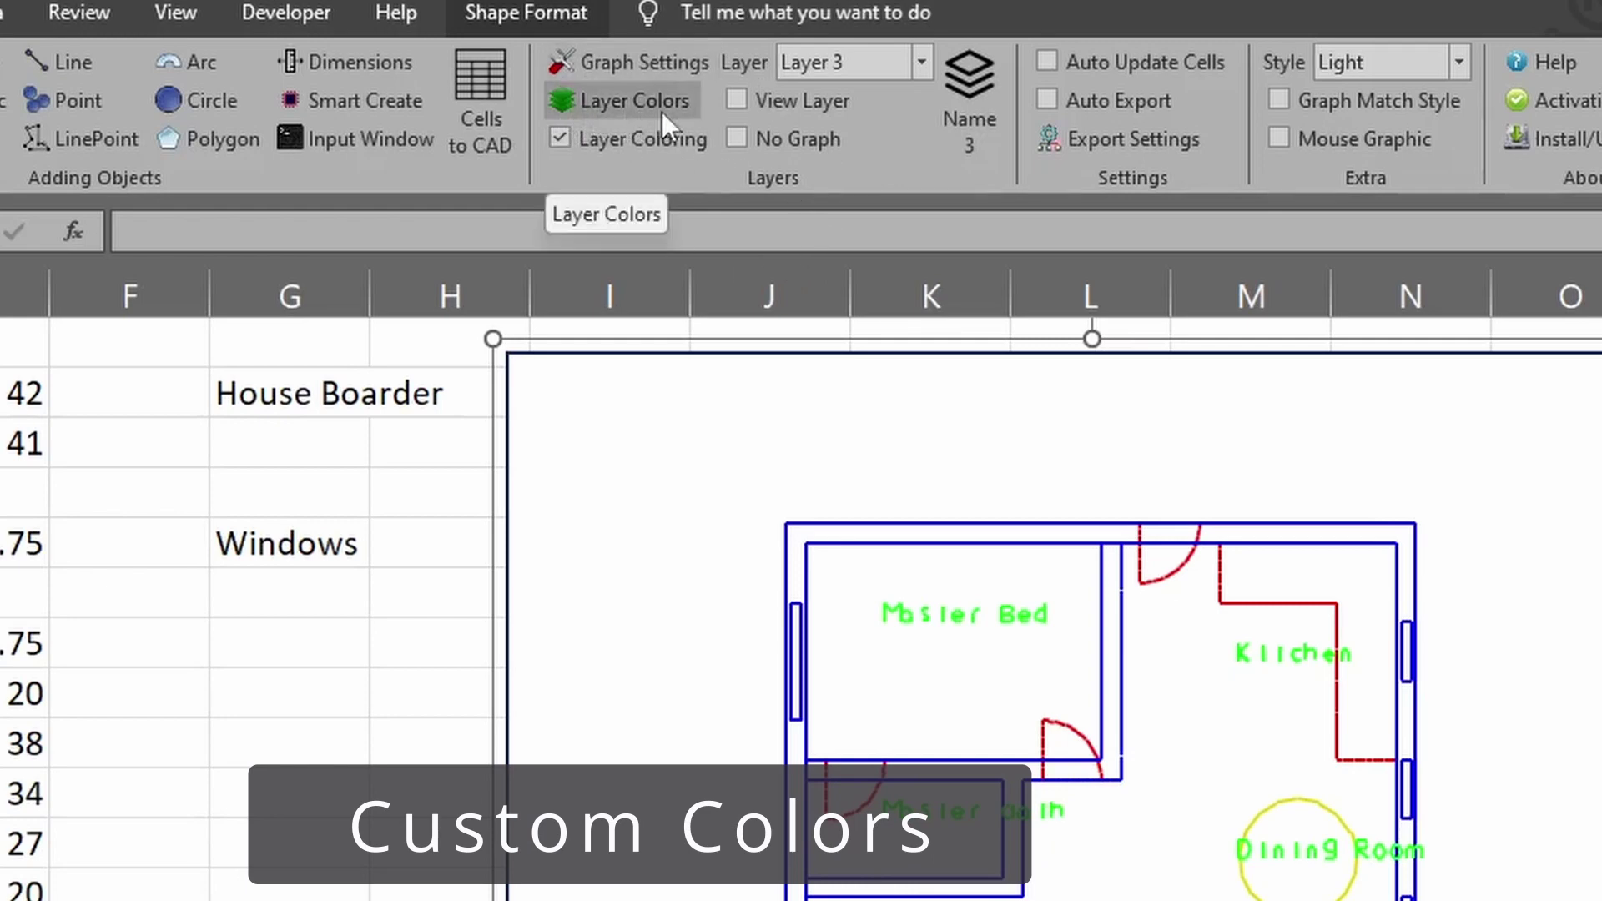
pyautogui.click(588, 102)
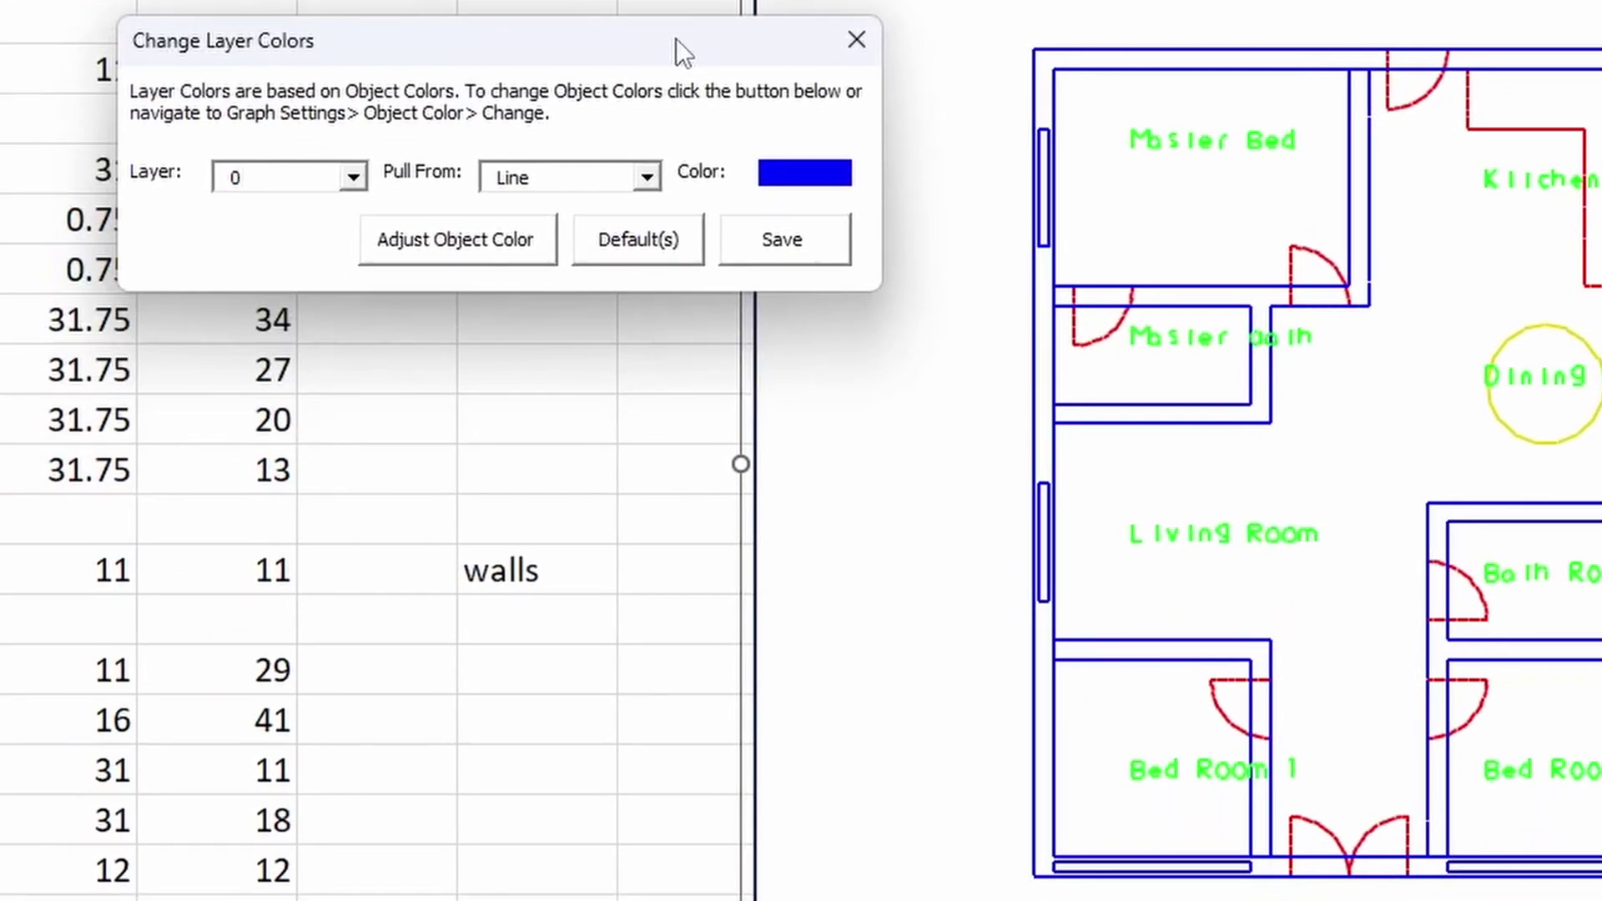
pyautogui.press('Tab')
# - Try the Rectangle, Distance and Point object colors as the color source for Layer 0
pyautogui.click(645, 176)
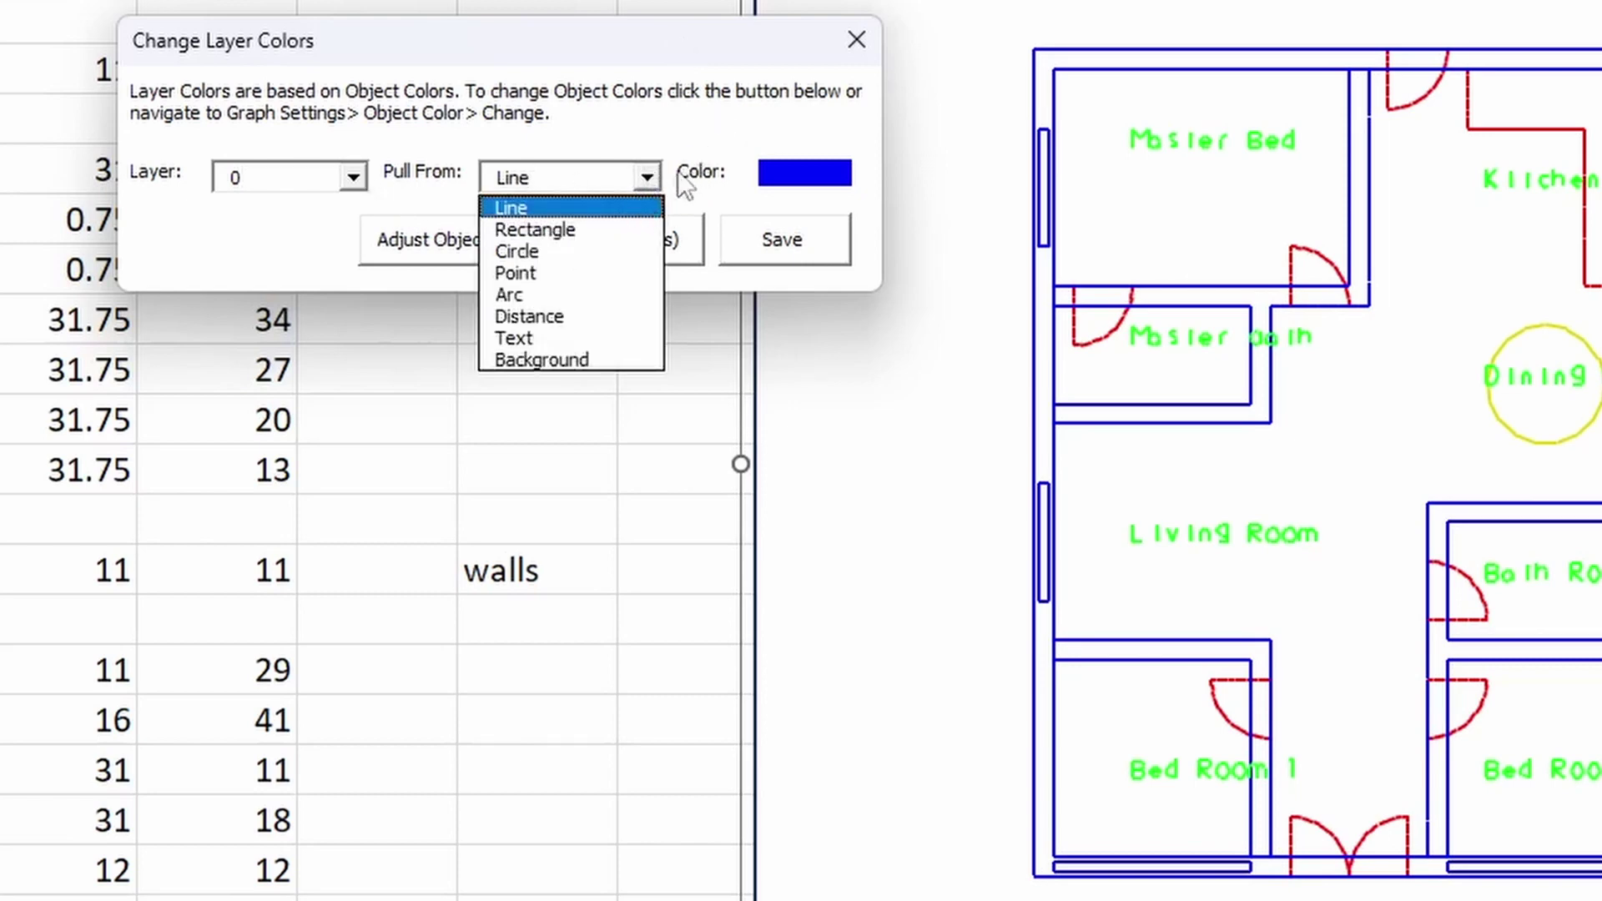
pyautogui.click(631, 230)
pyautogui.click(650, 186)
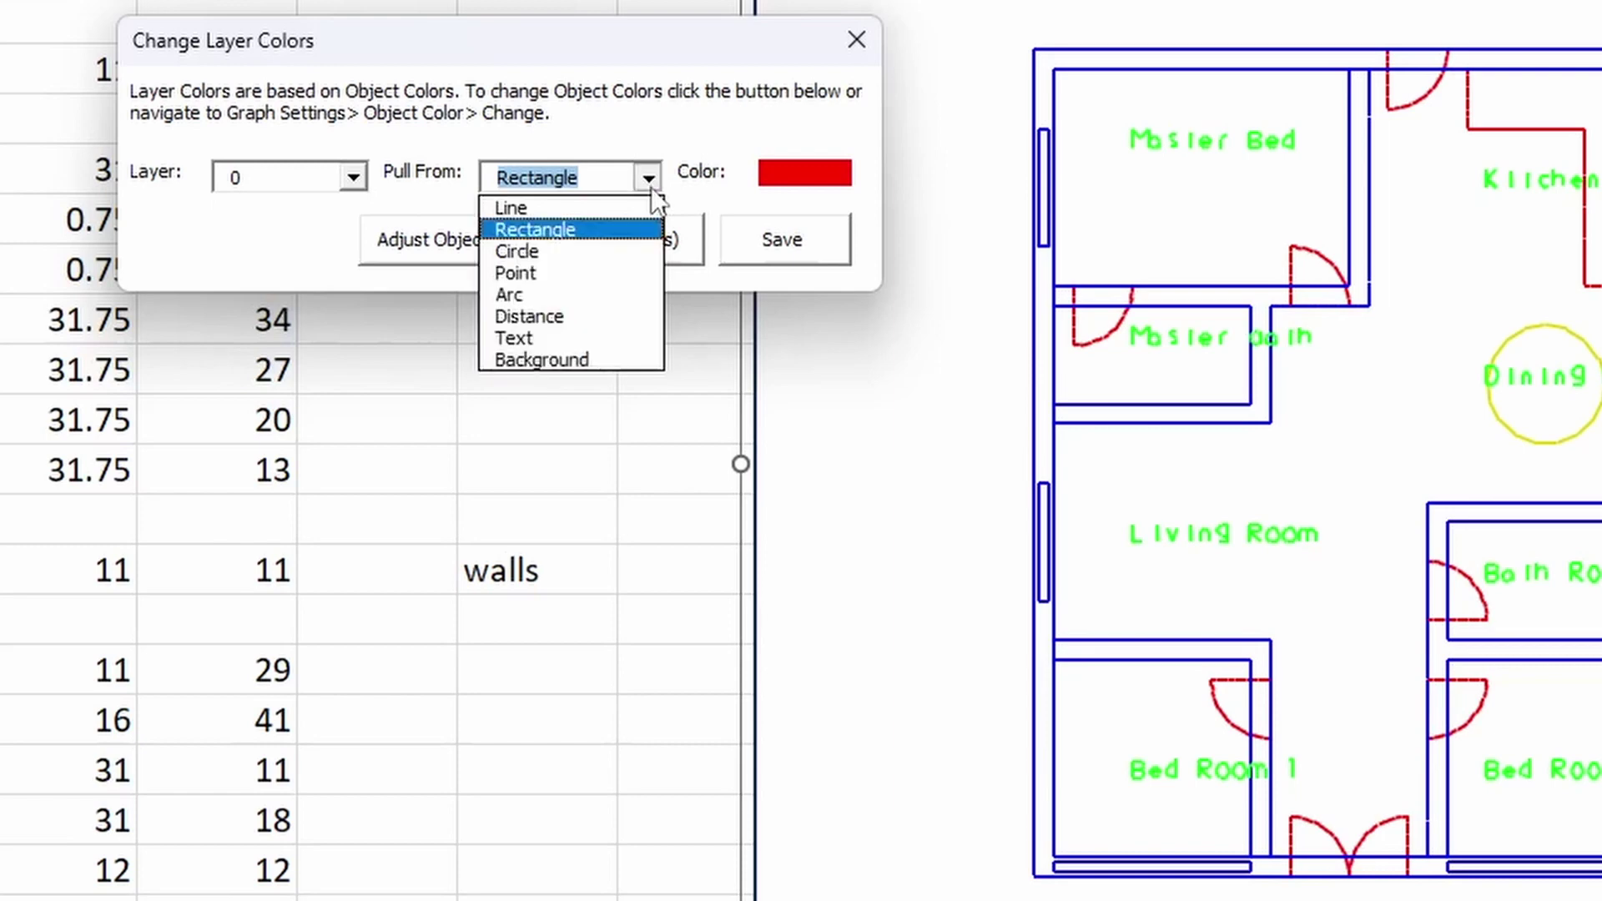
pyautogui.click(578, 317)
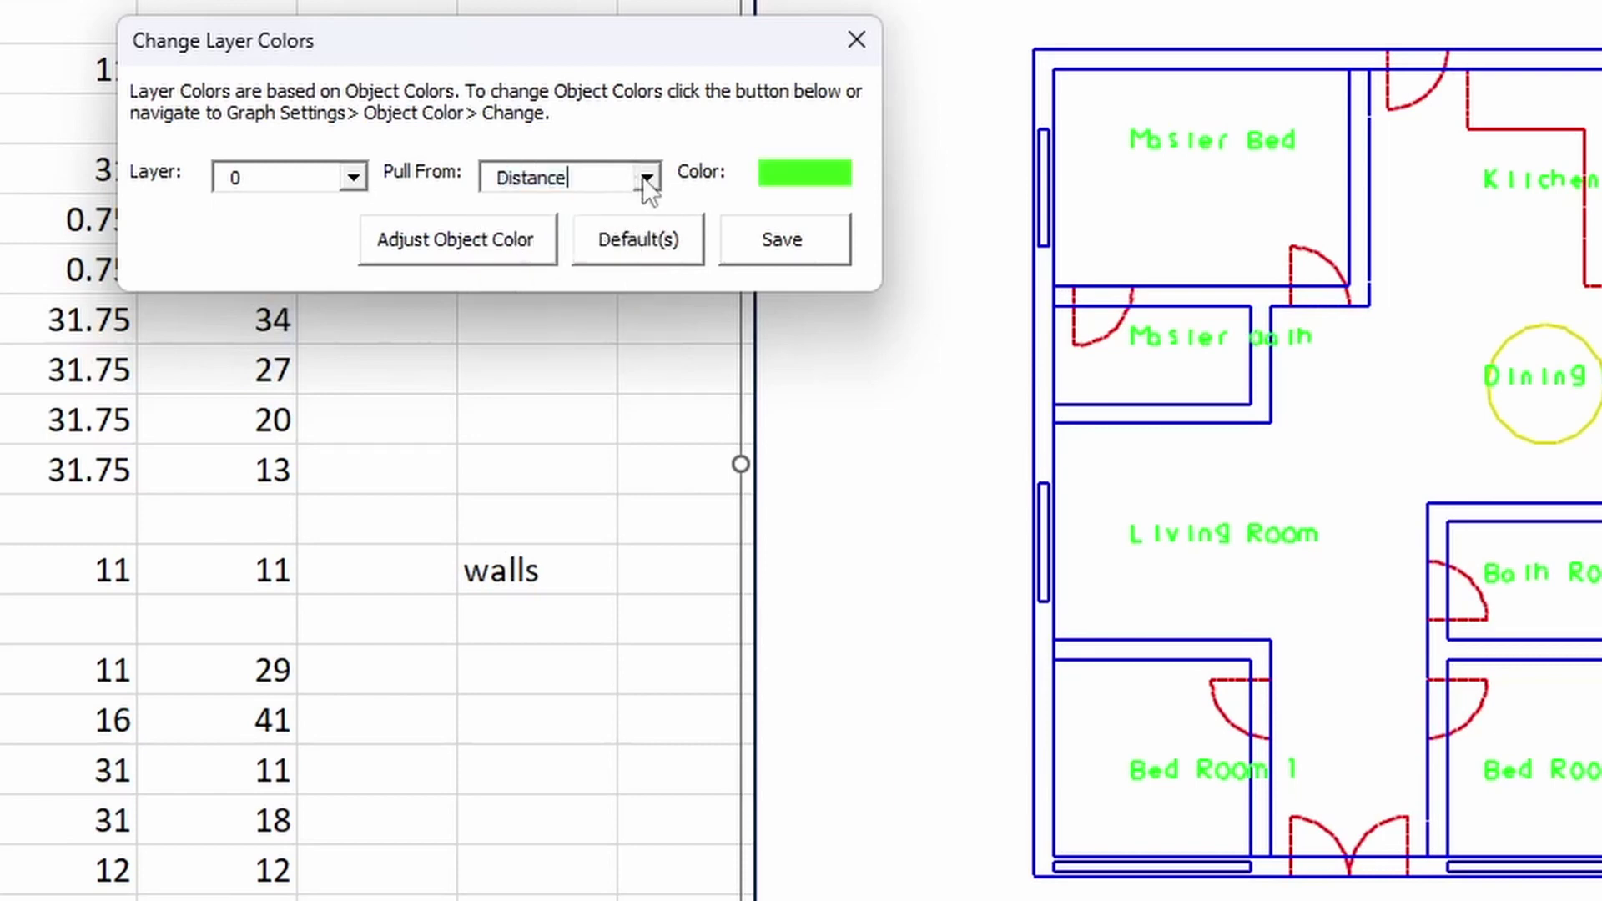
pyautogui.click(644, 177)
pyautogui.click(619, 267)
# - Set Layer 0 to pull its color from Arc and save the layer color
pyautogui.click(655, 180)
pyautogui.click(618, 291)
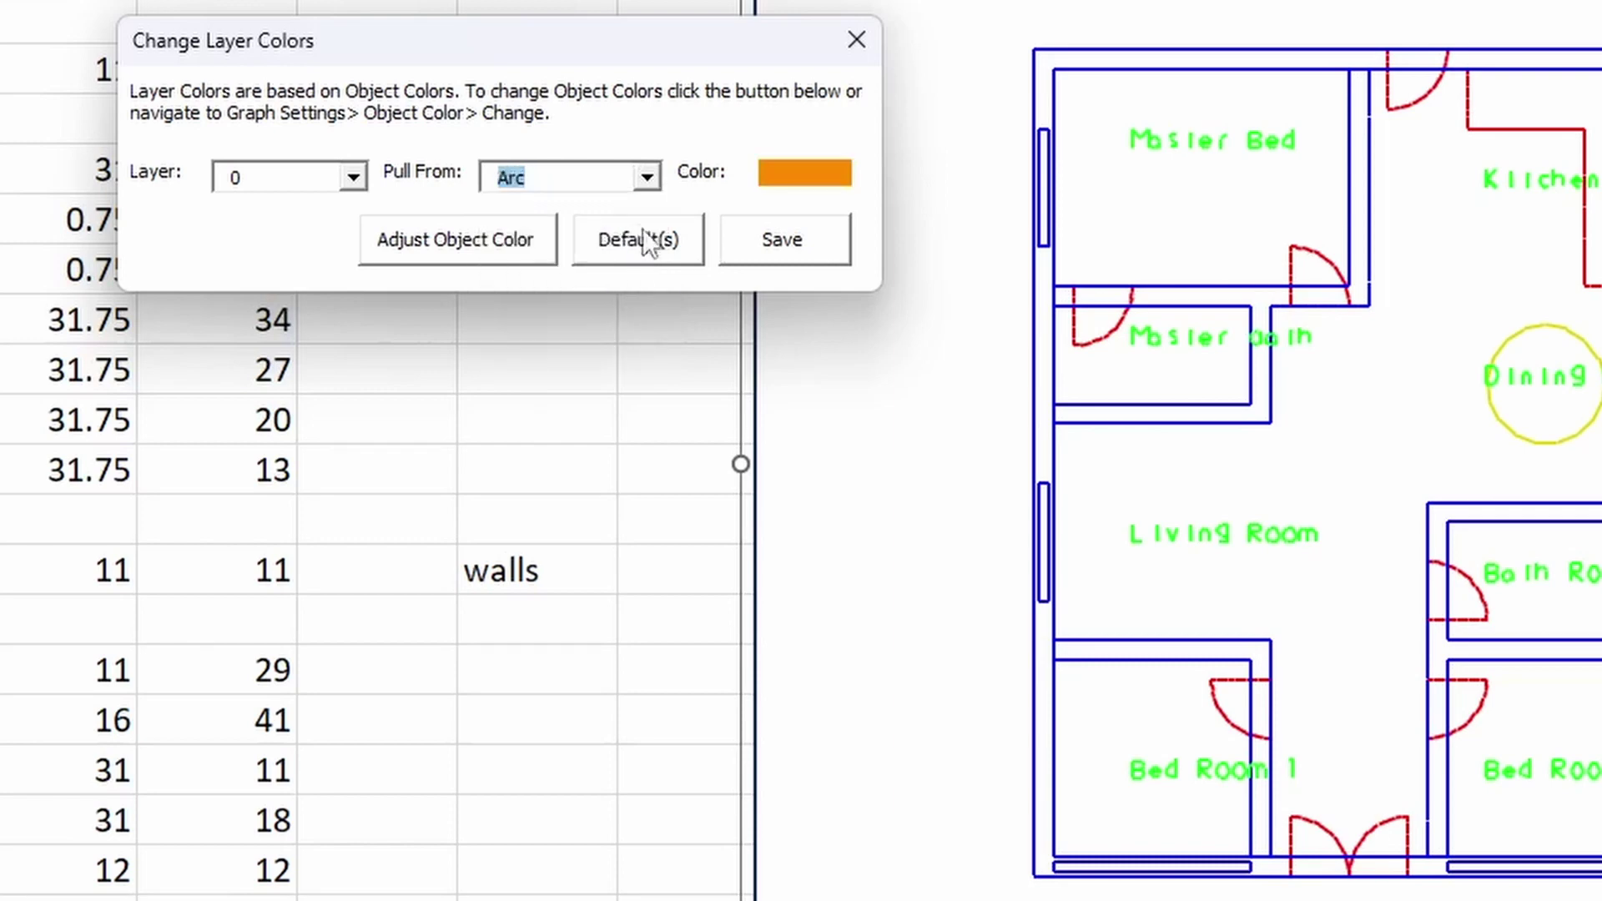
pyautogui.click(537, 177)
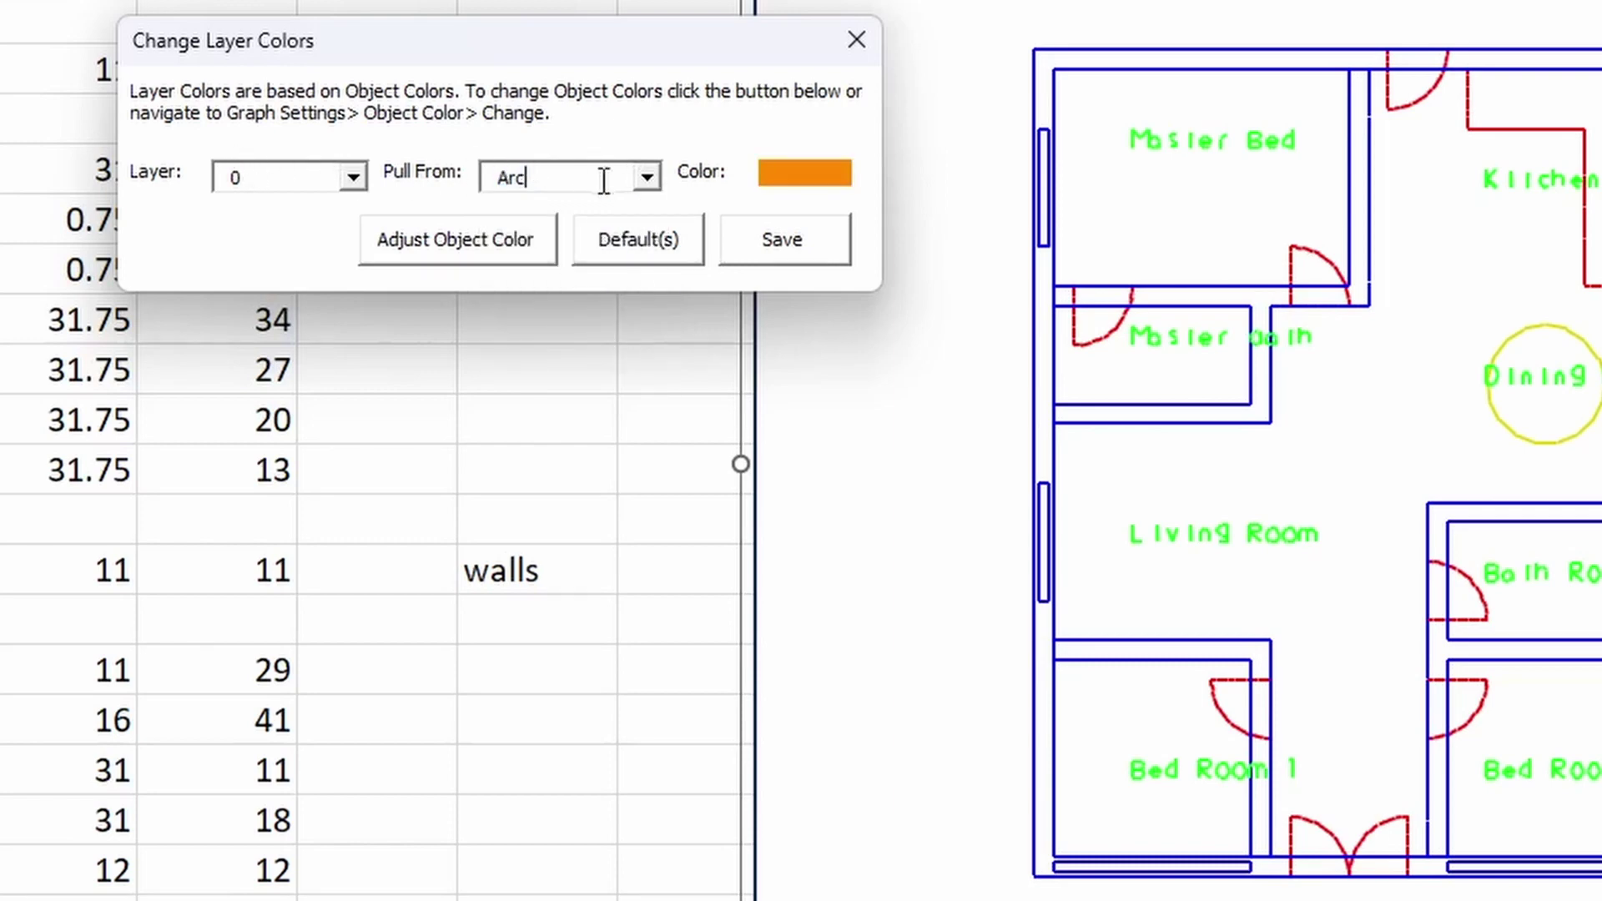
pyautogui.click(796, 247)
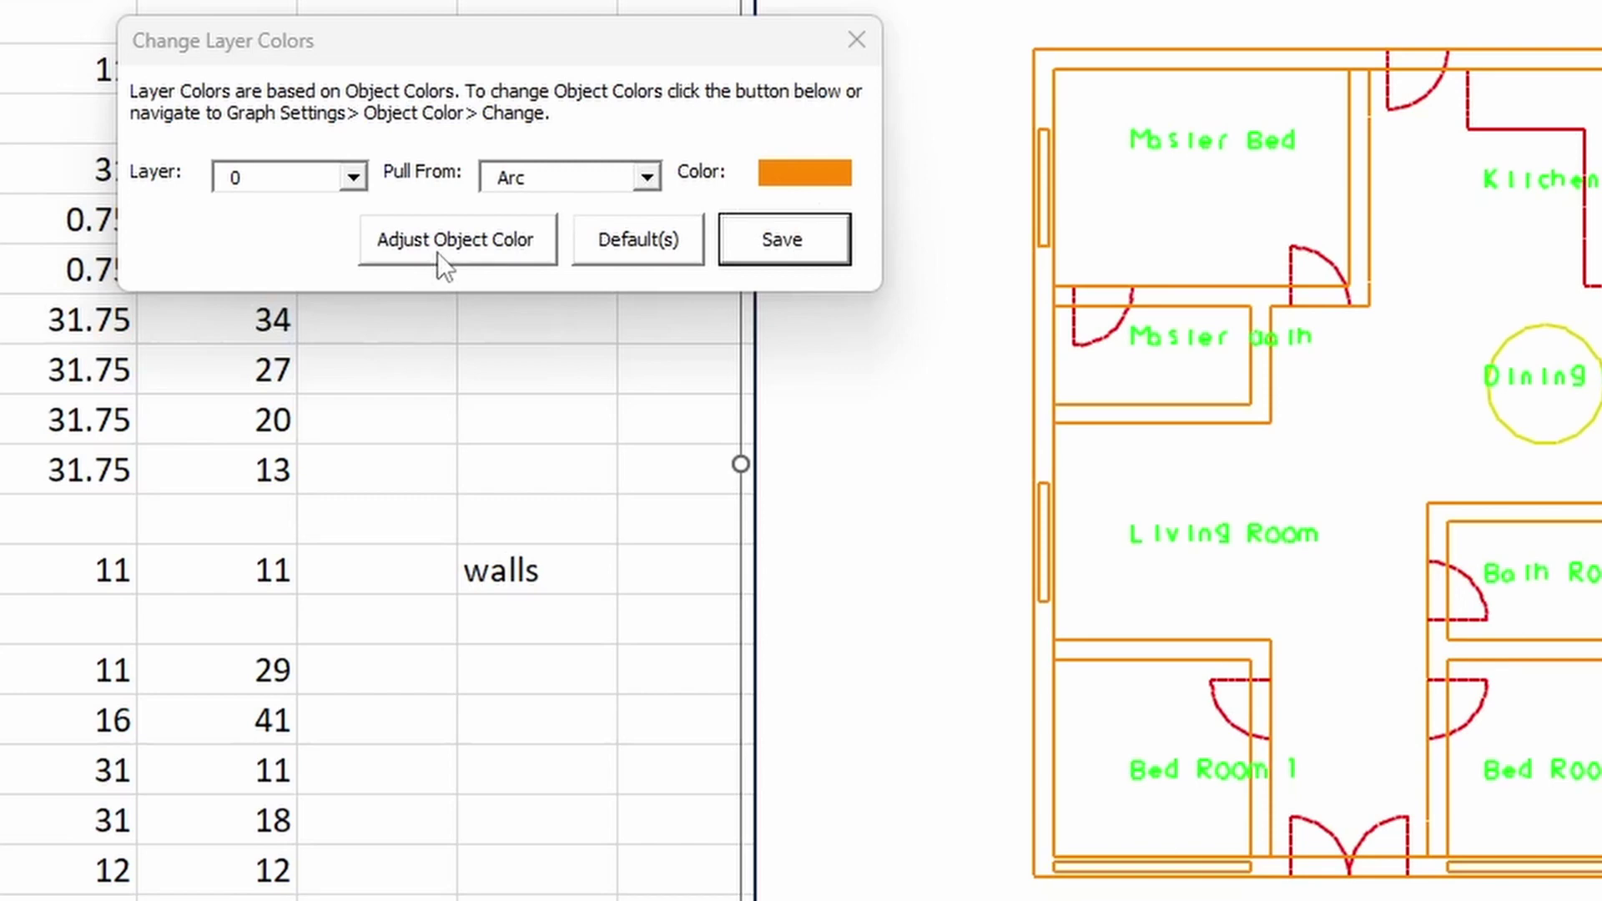
# - Adjust the Arc object color by setting its red value to 163 and apply the change
pyautogui.click(476, 250)
pyautogui.moveTo(4, 143); pyautogui.dragTo(550, 348)
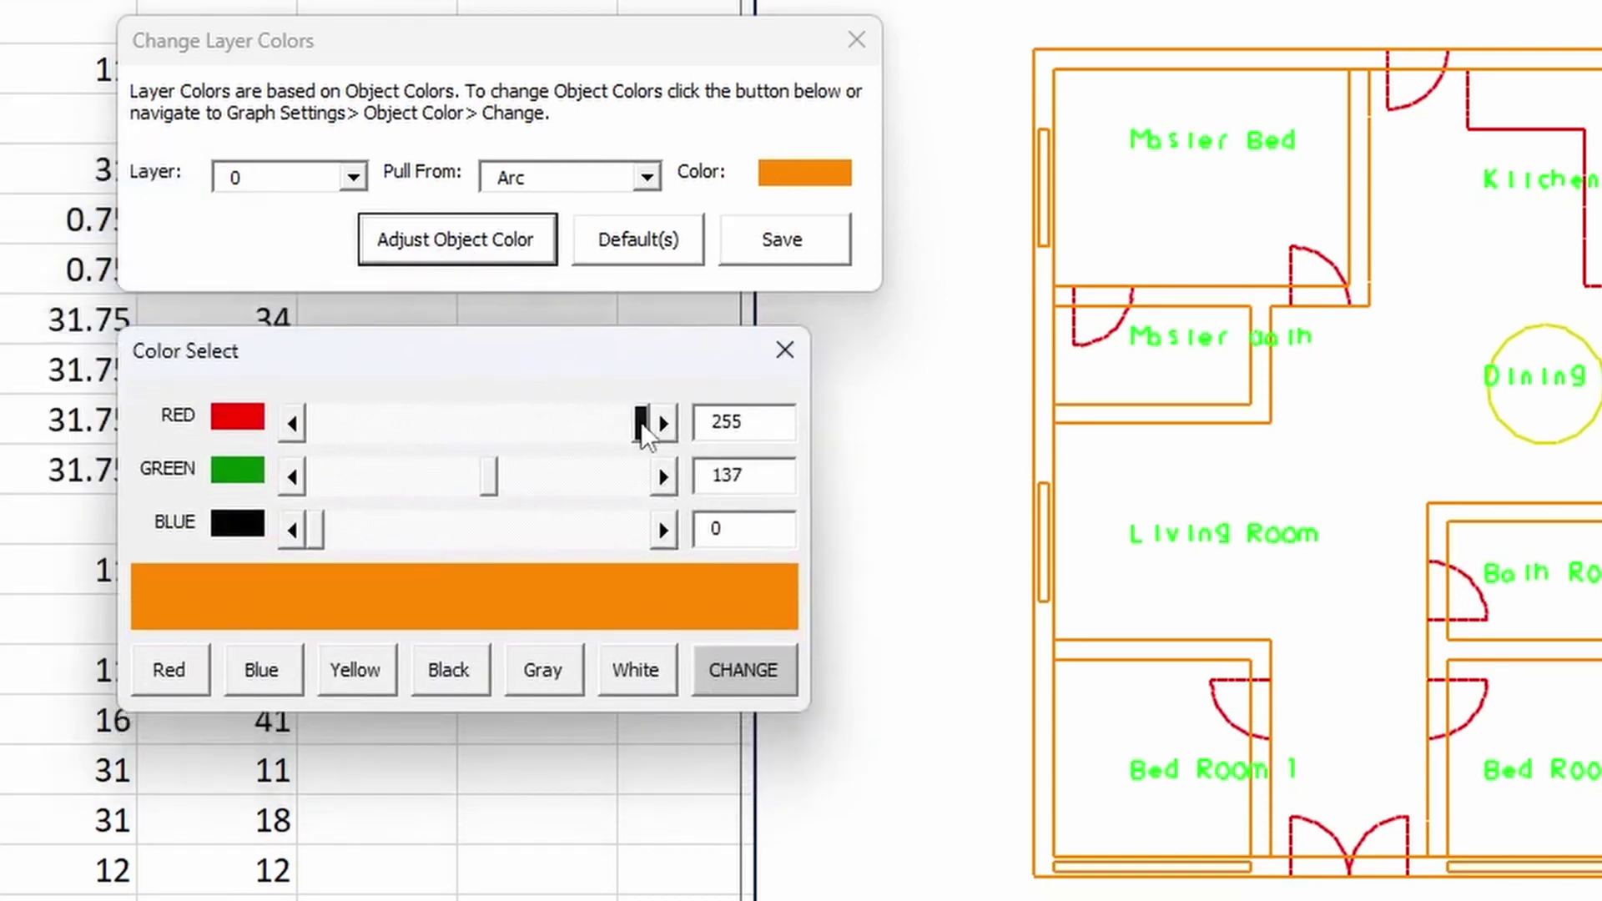
pyautogui.moveTo(517, 427)
pyautogui.mouseDown()
pyautogui.moveTo(341, 426)
pyautogui.moveTo(526, 424)
pyautogui.mouseUp()
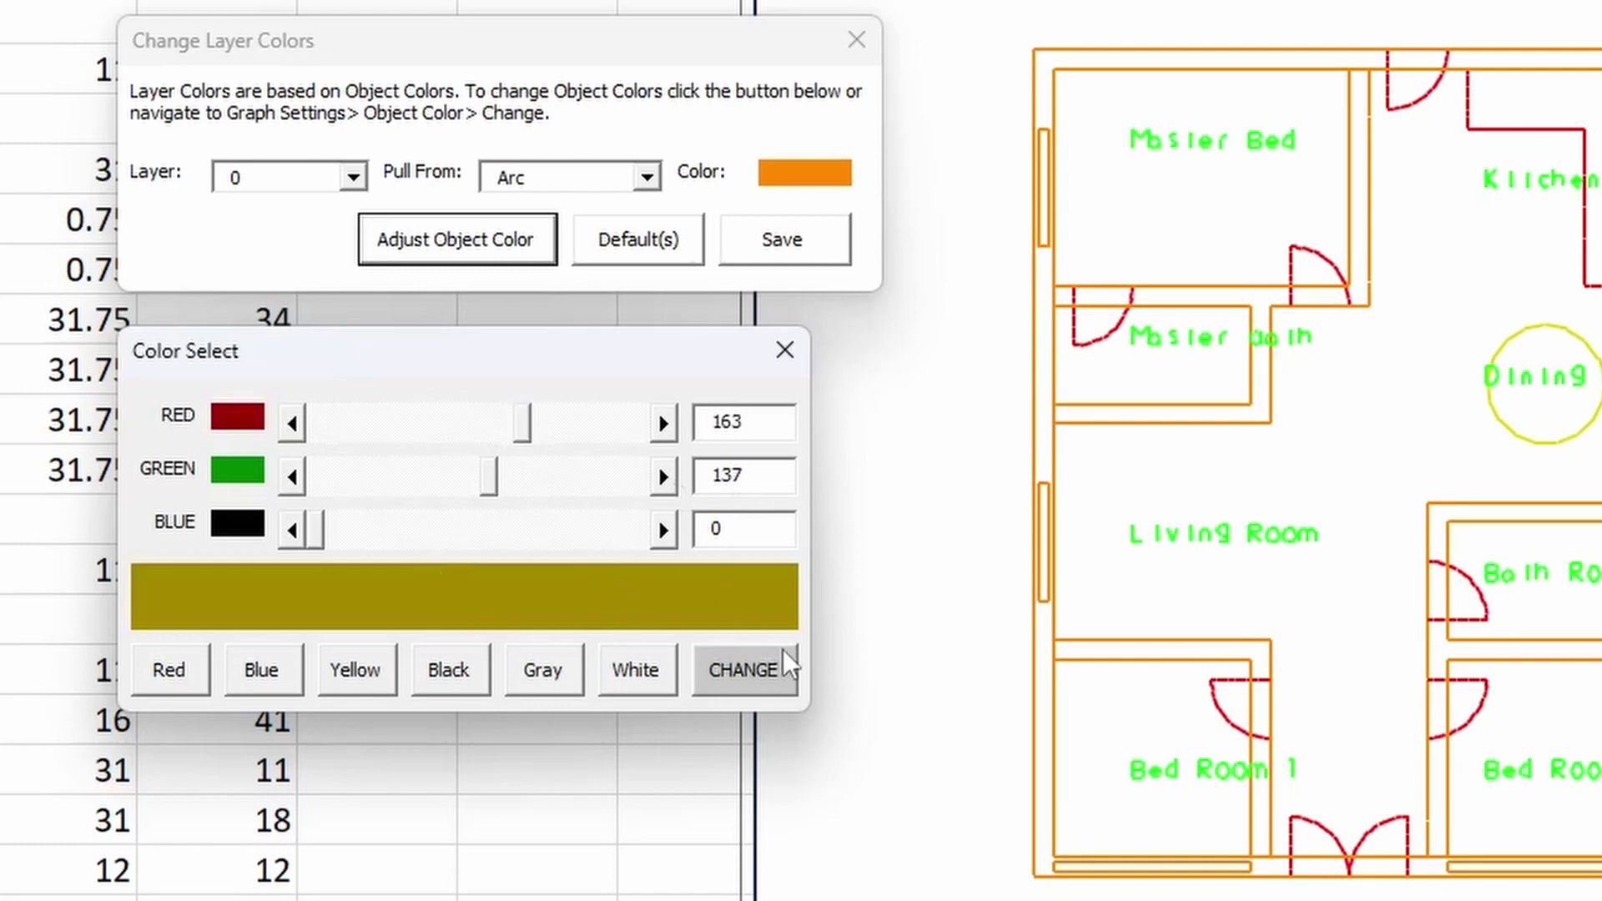
pyautogui.click(742, 672)
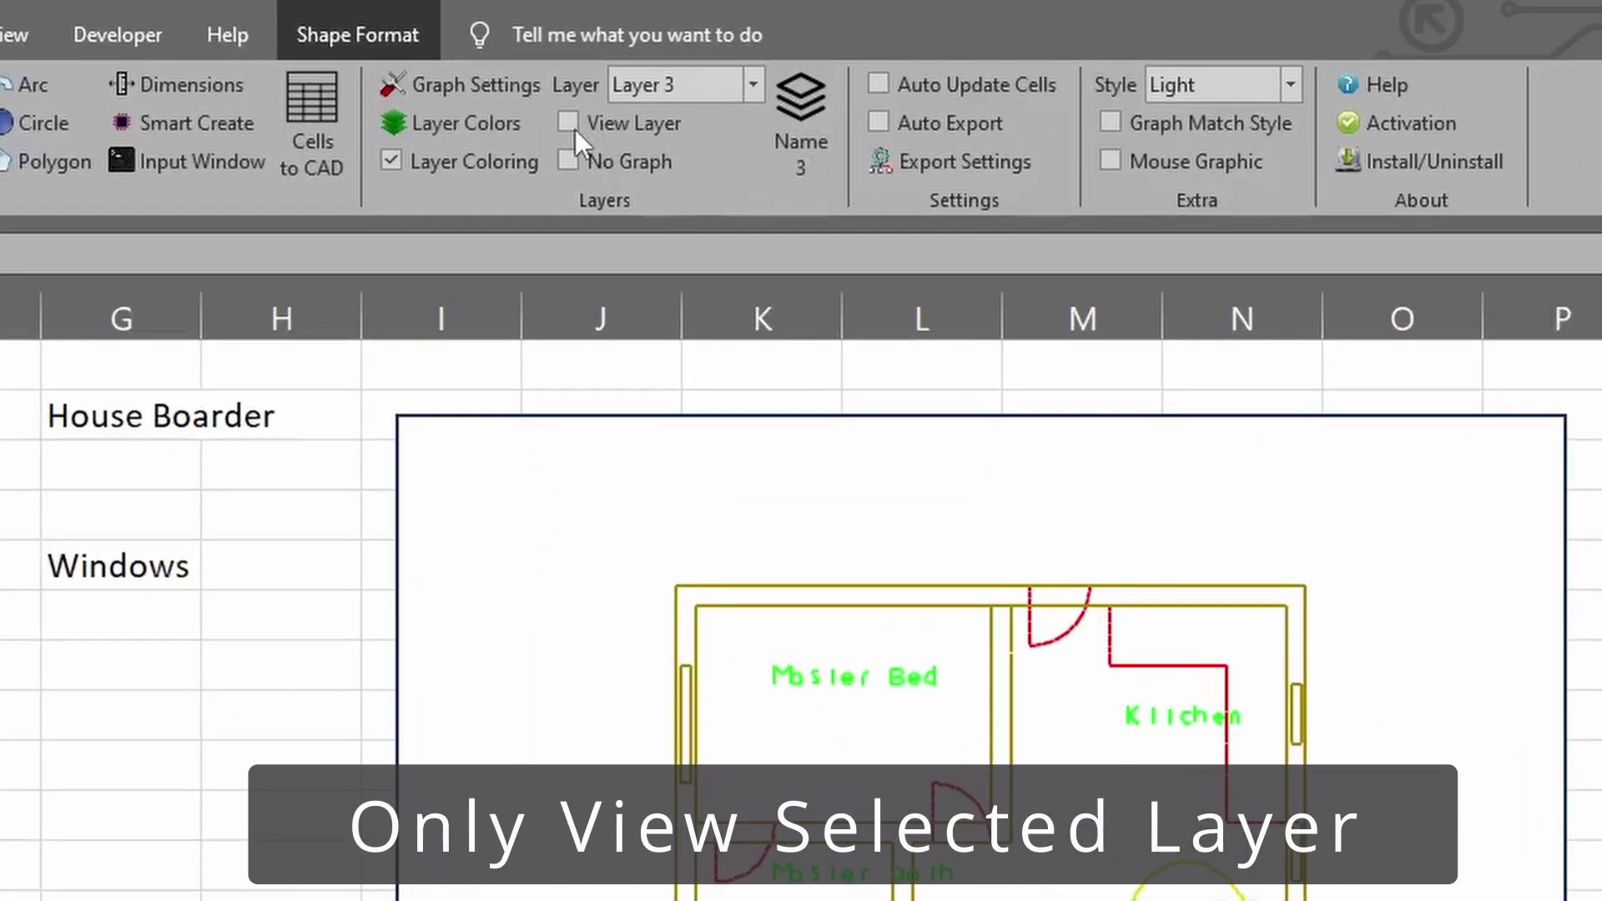
# - View only Layer 2 and only Layer 1 in turn, and show all layers of the drawing again
pyautogui.click(755, 85)
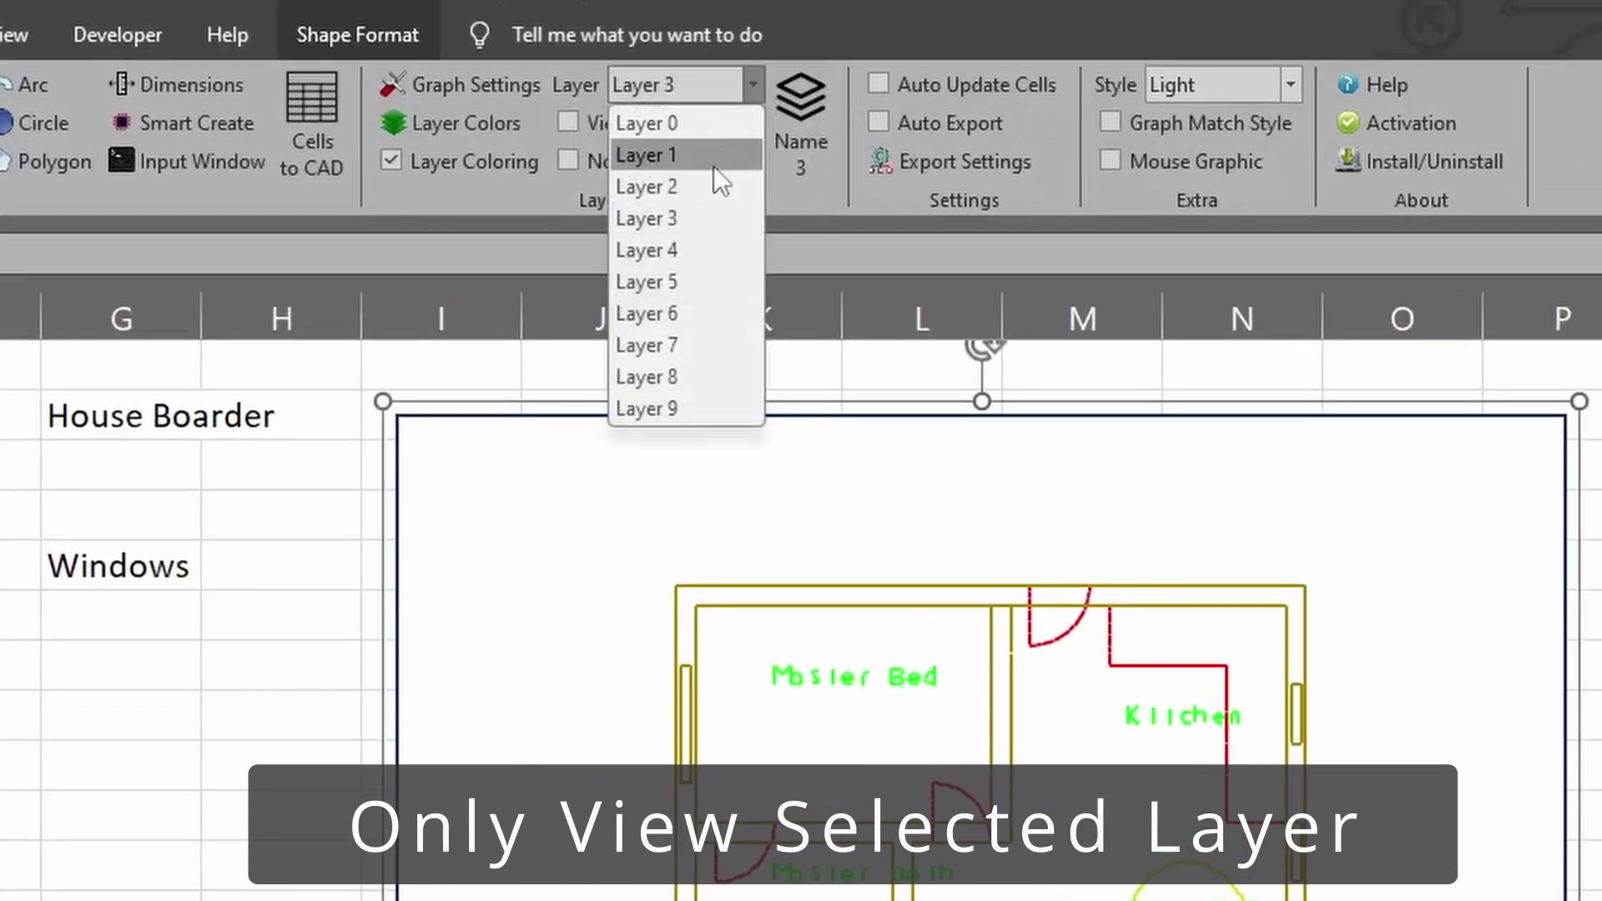
pyautogui.click(707, 186)
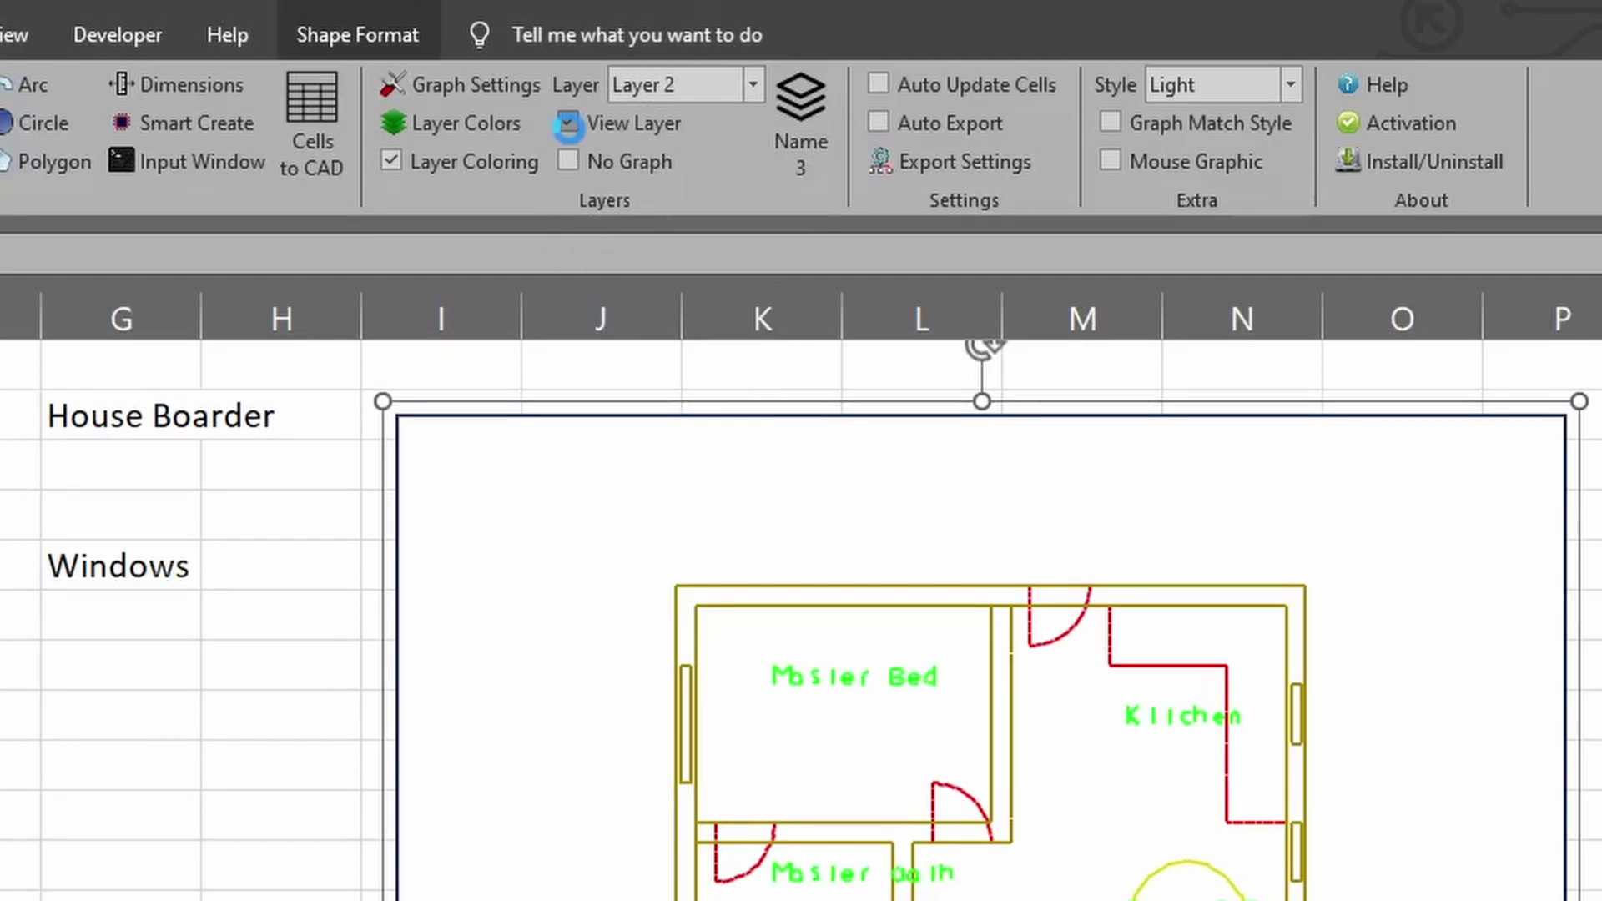
pyautogui.click(753, 88)
pyautogui.click(738, 157)
pyautogui.click(570, 122)
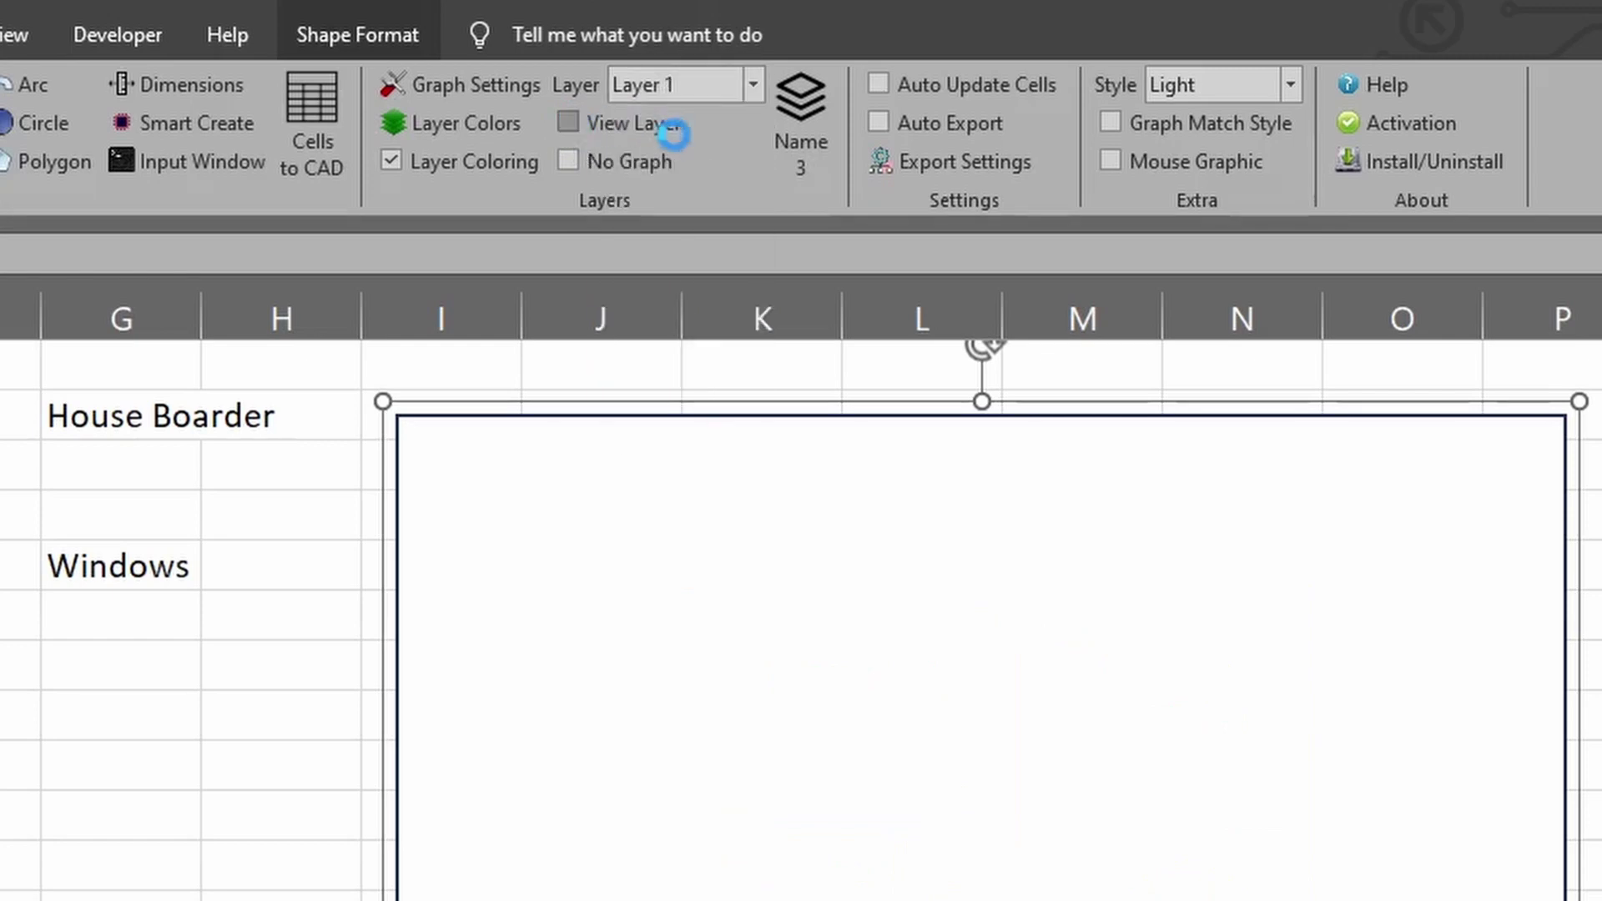
pyautogui.click(589, 123)
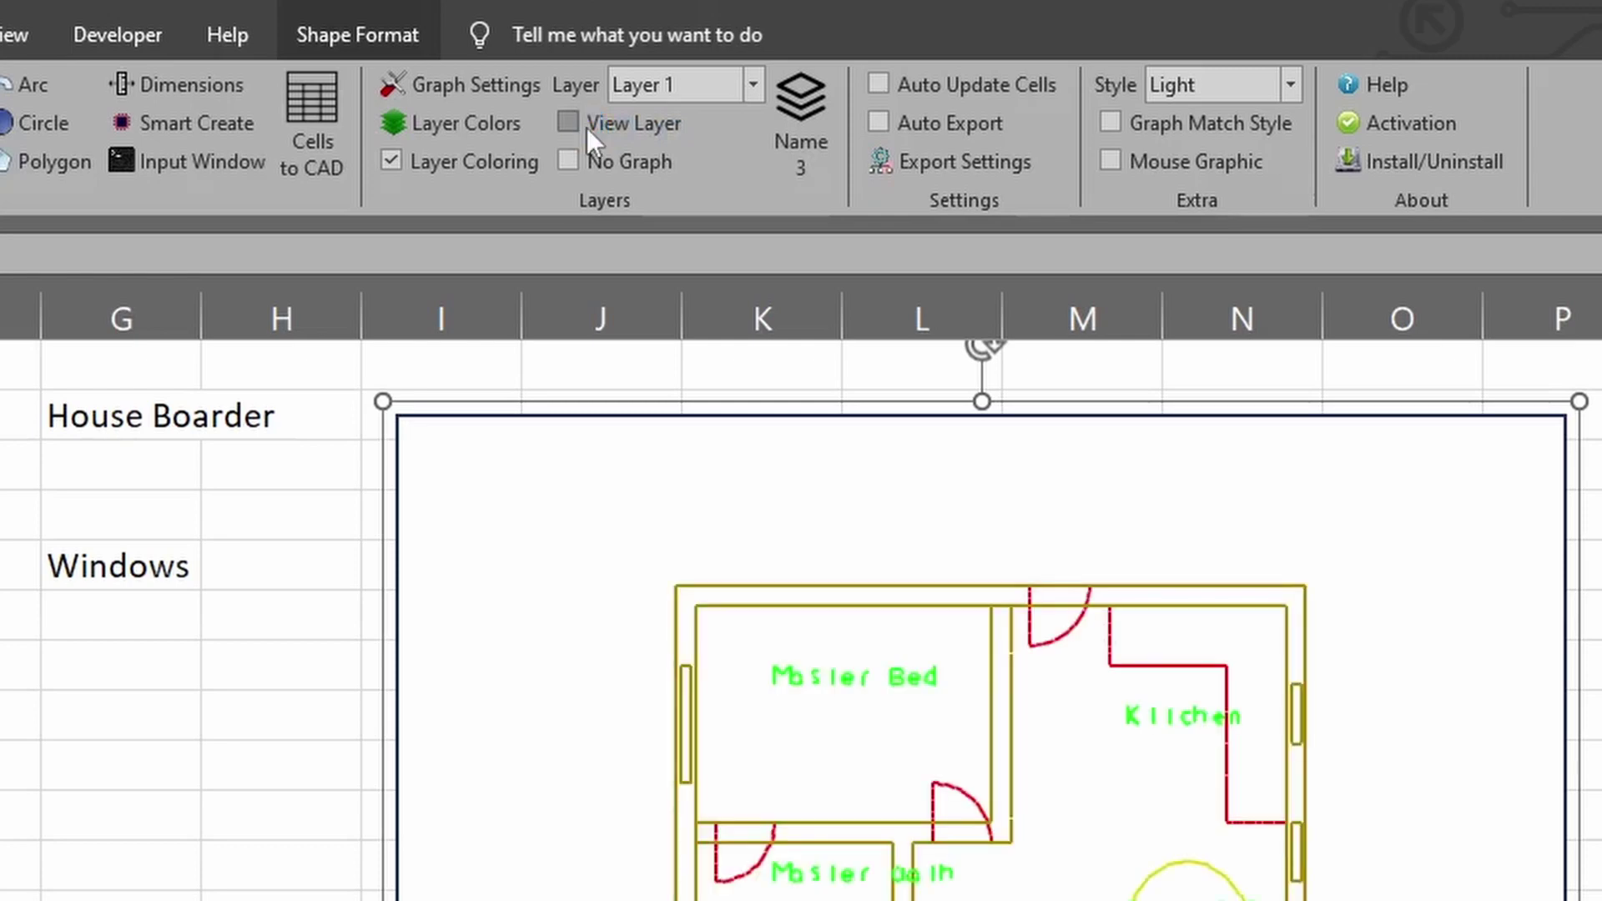
# - View only Layer 1 of the house plan once more and return to showing every layer
pyautogui.click(1381, 322)
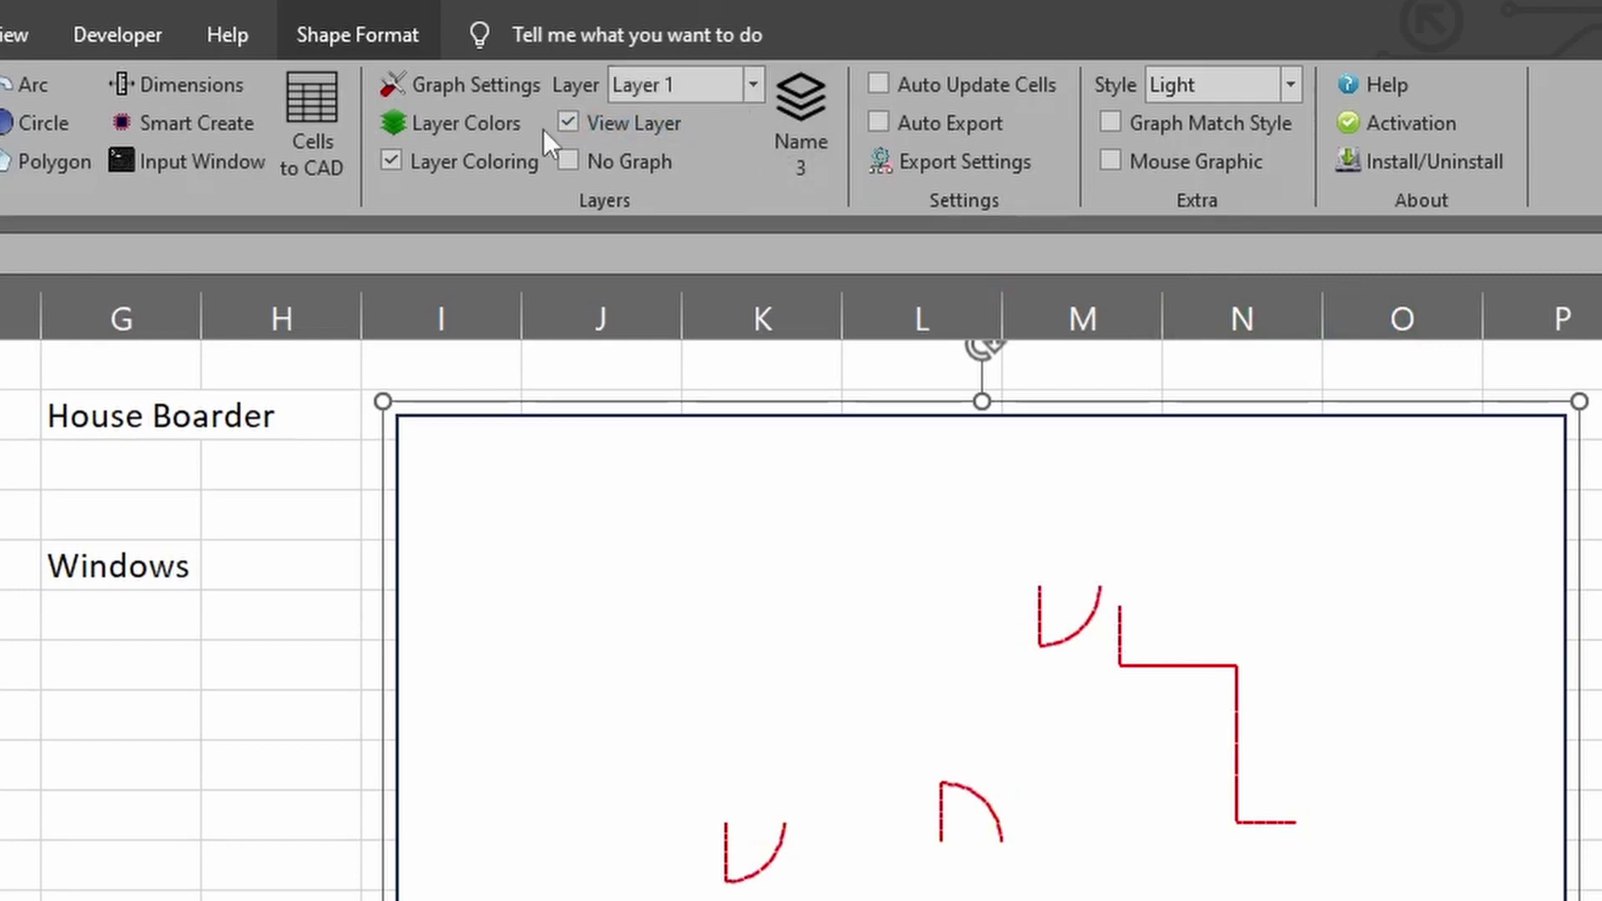
pyautogui.click(568, 123)
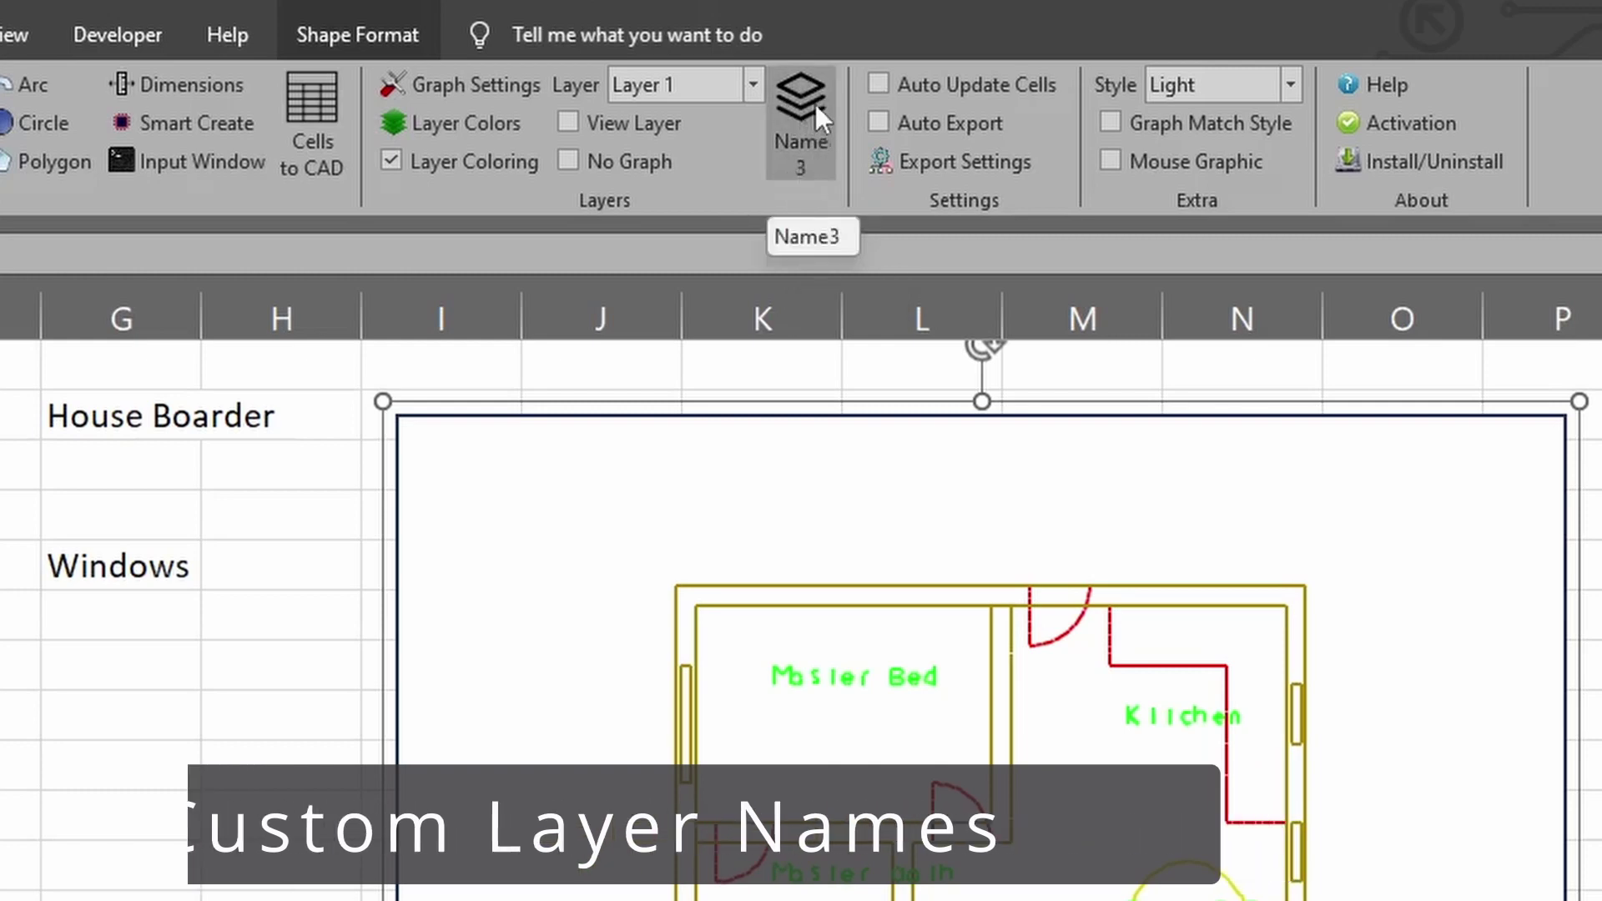
# - Open the layer naming settings and examine the editable default layer name fields one after another
pyautogui.click(806, 171)
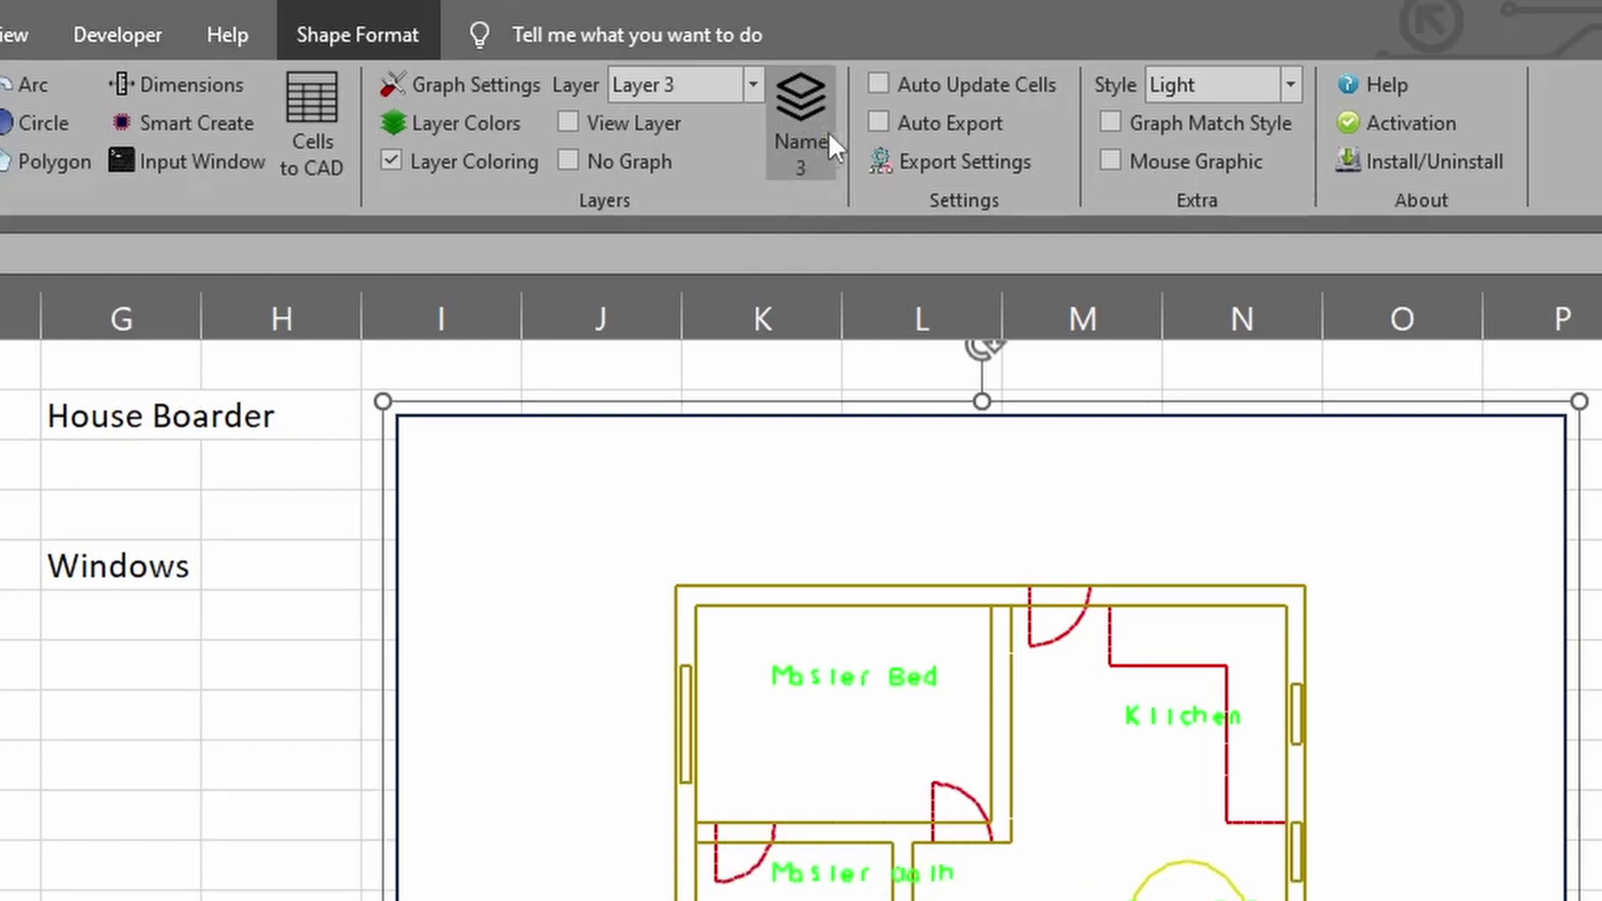
pyautogui.moveTo(2, 354); pyautogui.dragTo(148, 318)
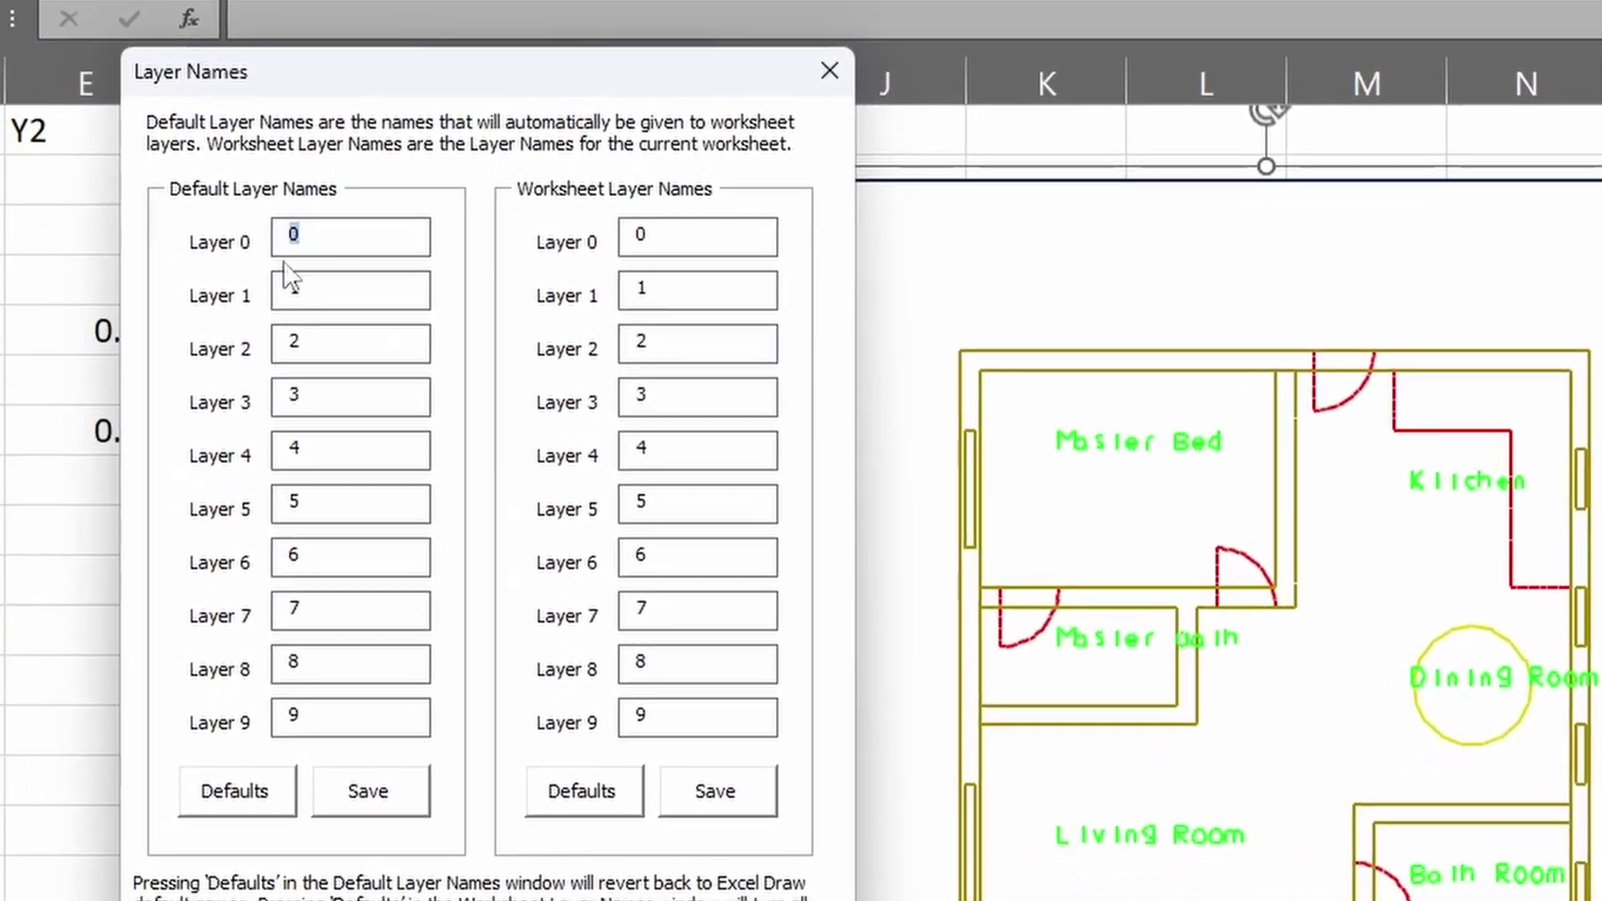
pyautogui.doubleClick(88, 483)
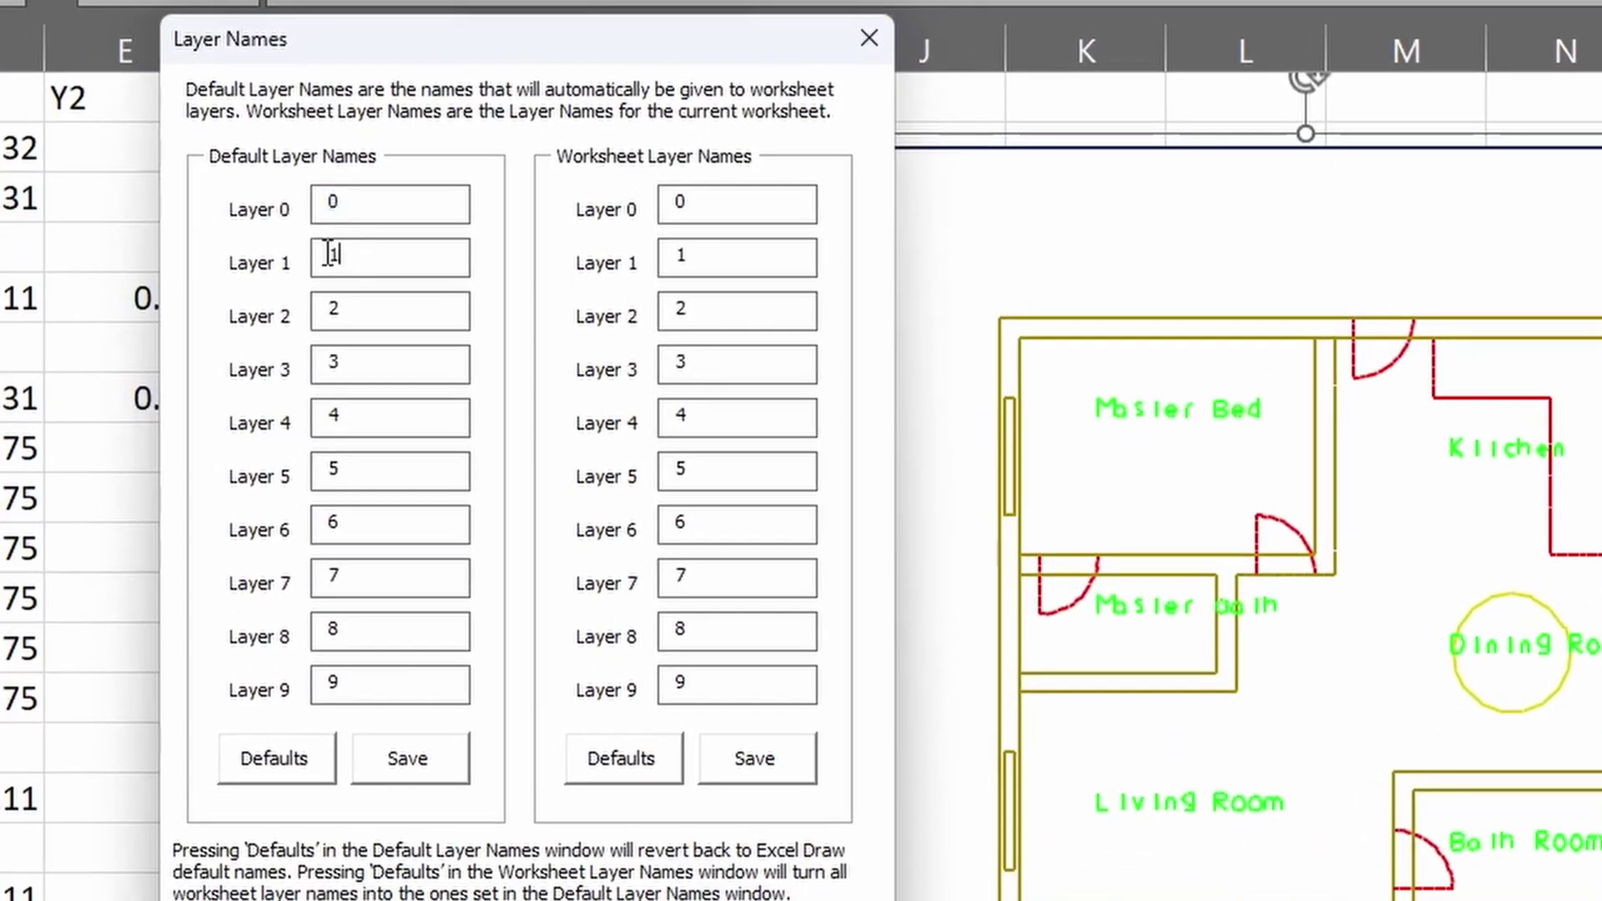
pyautogui.doubleClick(354, 300)
pyautogui.doubleClick(379, 374)
pyautogui.doubleClick(401, 428)
pyautogui.doubleClick(350, 478)
pyautogui.doubleClick(398, 530)
pyautogui.doubleClick(378, 577)
pyautogui.doubleClick(344, 631)
pyautogui.doubleClick(368, 682)
# - Change the default layer name of Layer 0 to "zero"
pyautogui.click(387, 204)
pyautogui.moveTo(393, 204); pyautogui.dragTo(323, 207)
pyautogui.write('zero')
pyautogui.press('Tab')
pyautogui.press('Tab')
pyautogui.click(387, 204)
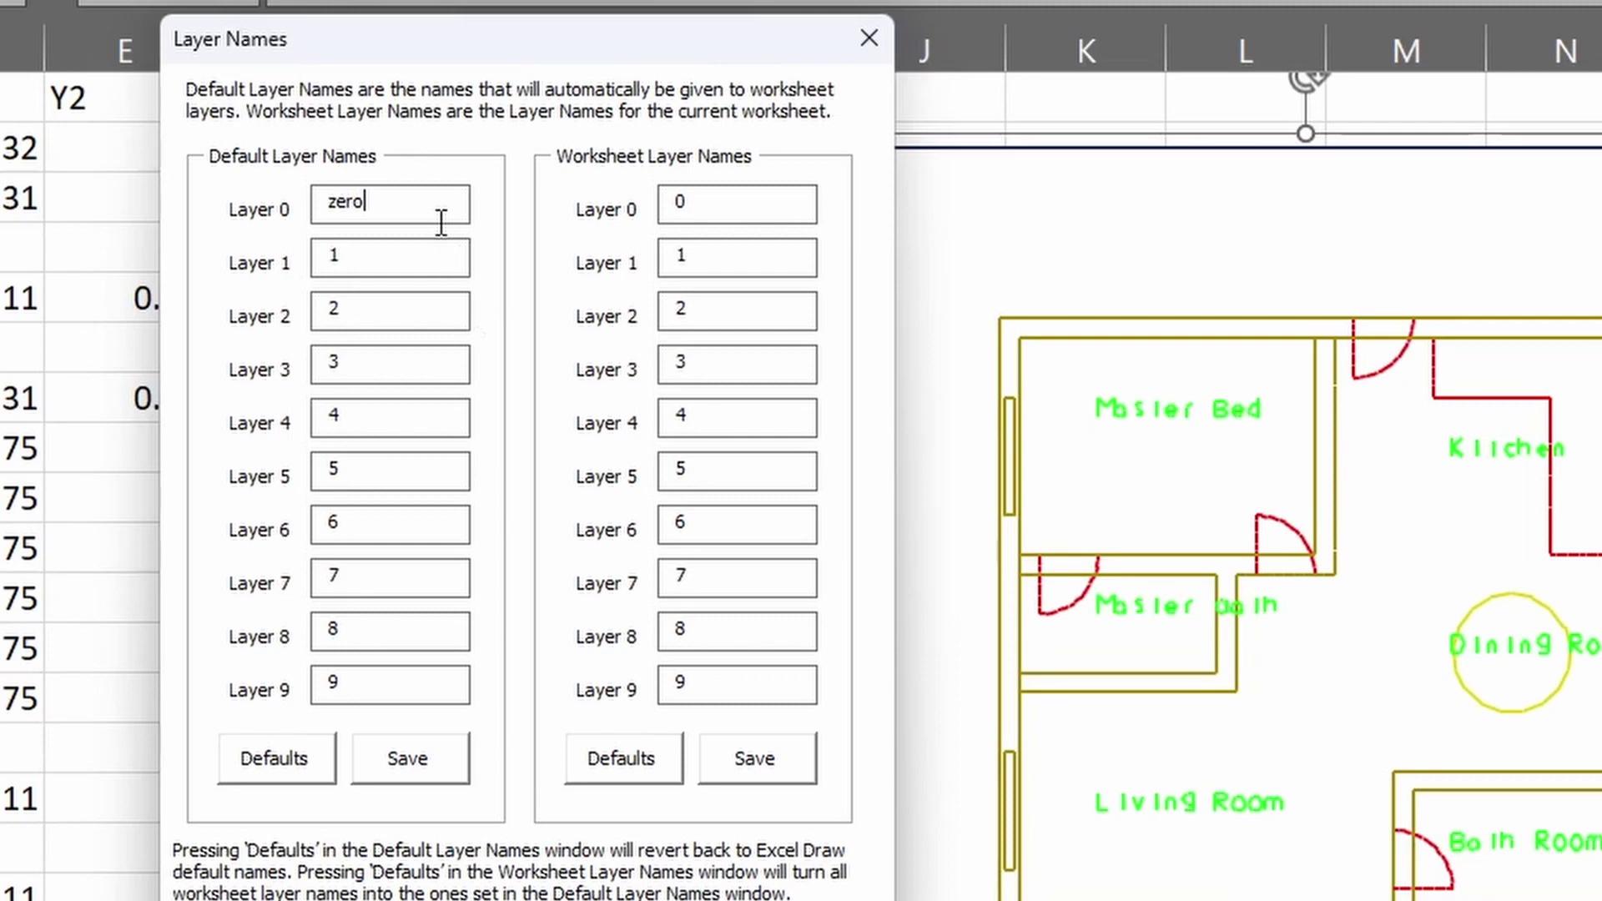
# - Examine the worksheet layer name fields for Layers 0, 1 and 2
pyautogui.click(679, 205)
pyautogui.click(746, 267)
pyautogui.press('Tab')
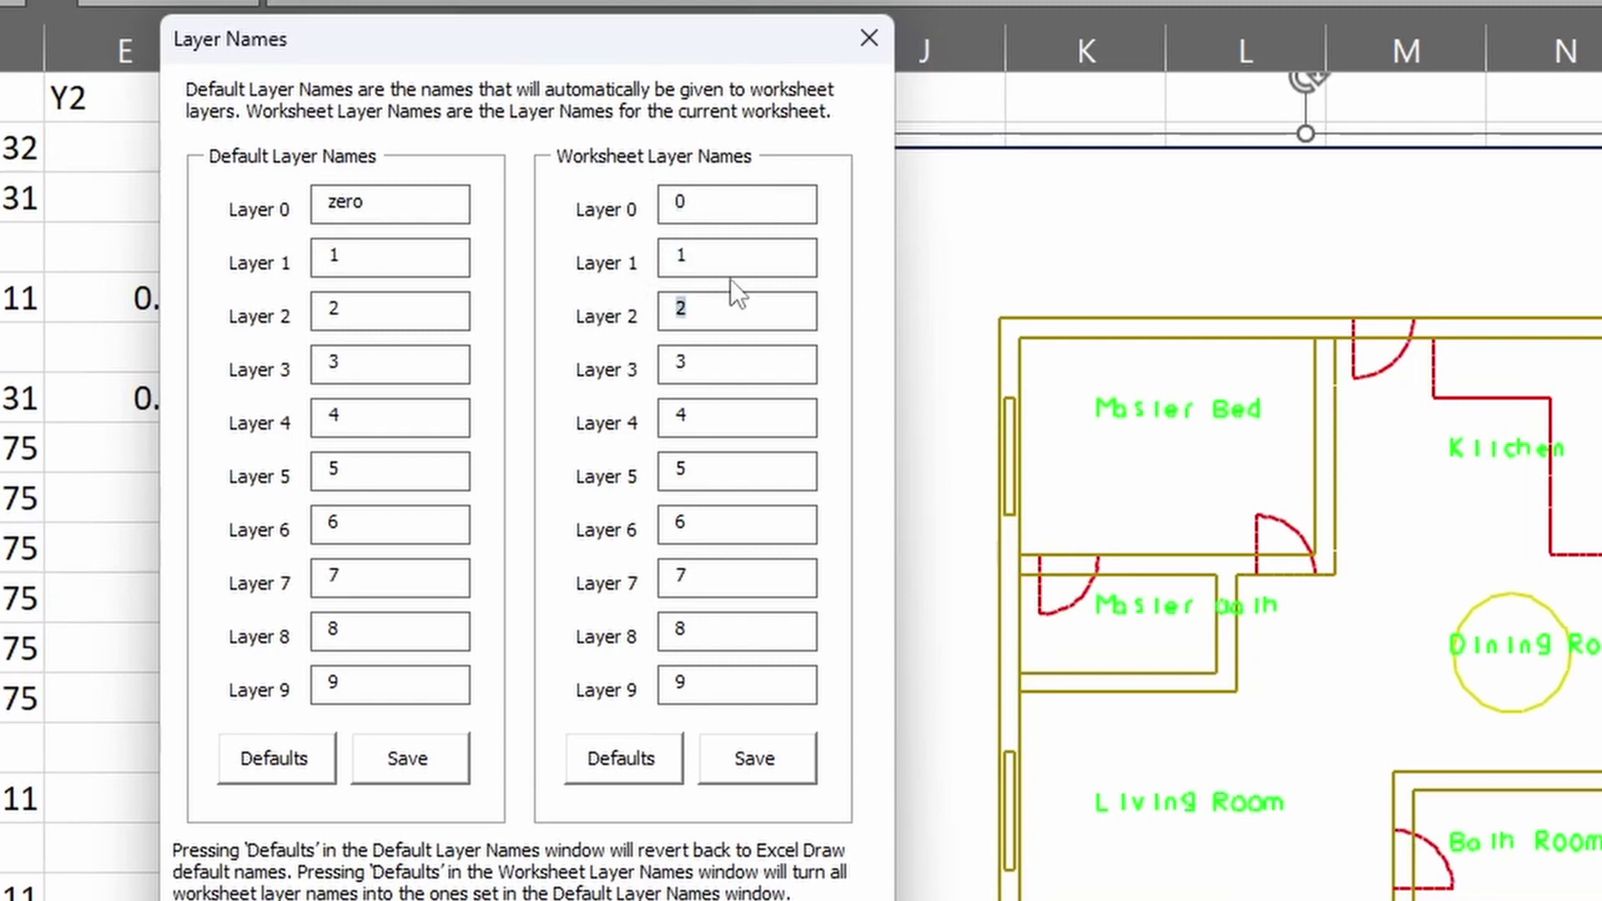
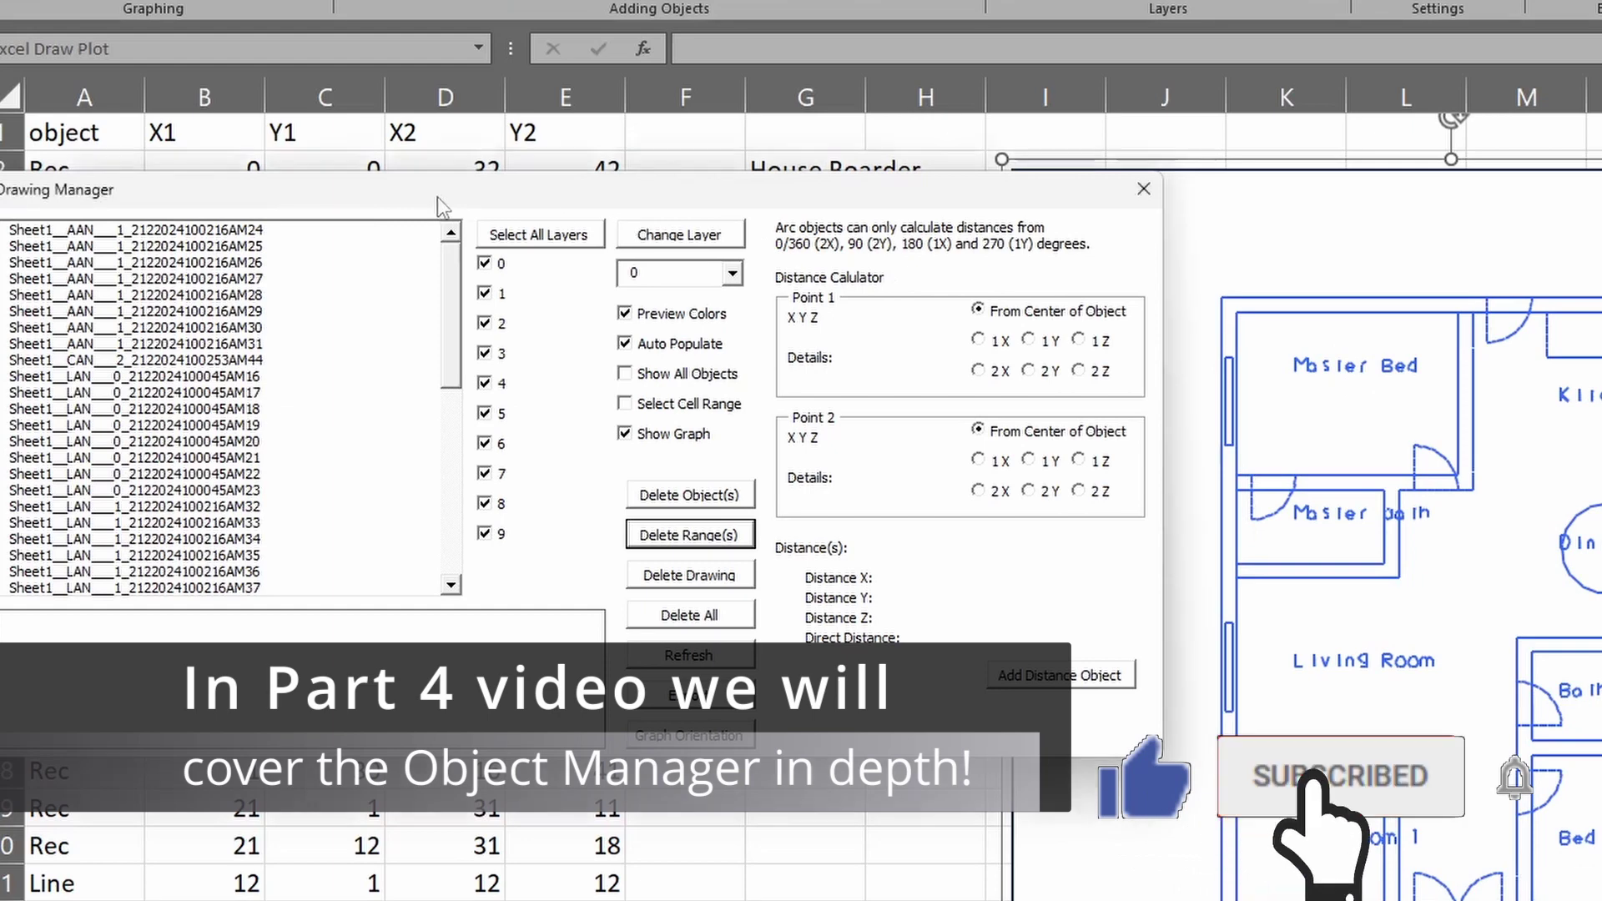
# - Reposition the Drawing Manager and inspect the coordinates, layer and cell range of two Layer 1 arc objects
pyautogui.moveTo(437, 197); pyautogui.dragTo(462, 135)
pyautogui.moveTo(477, 258)
pyautogui.mouseDown()
pyautogui.moveTo(478, 461)
pyautogui.moveTo(463, 238)
pyautogui.mouseUp()
pyautogui.click(201, 236)
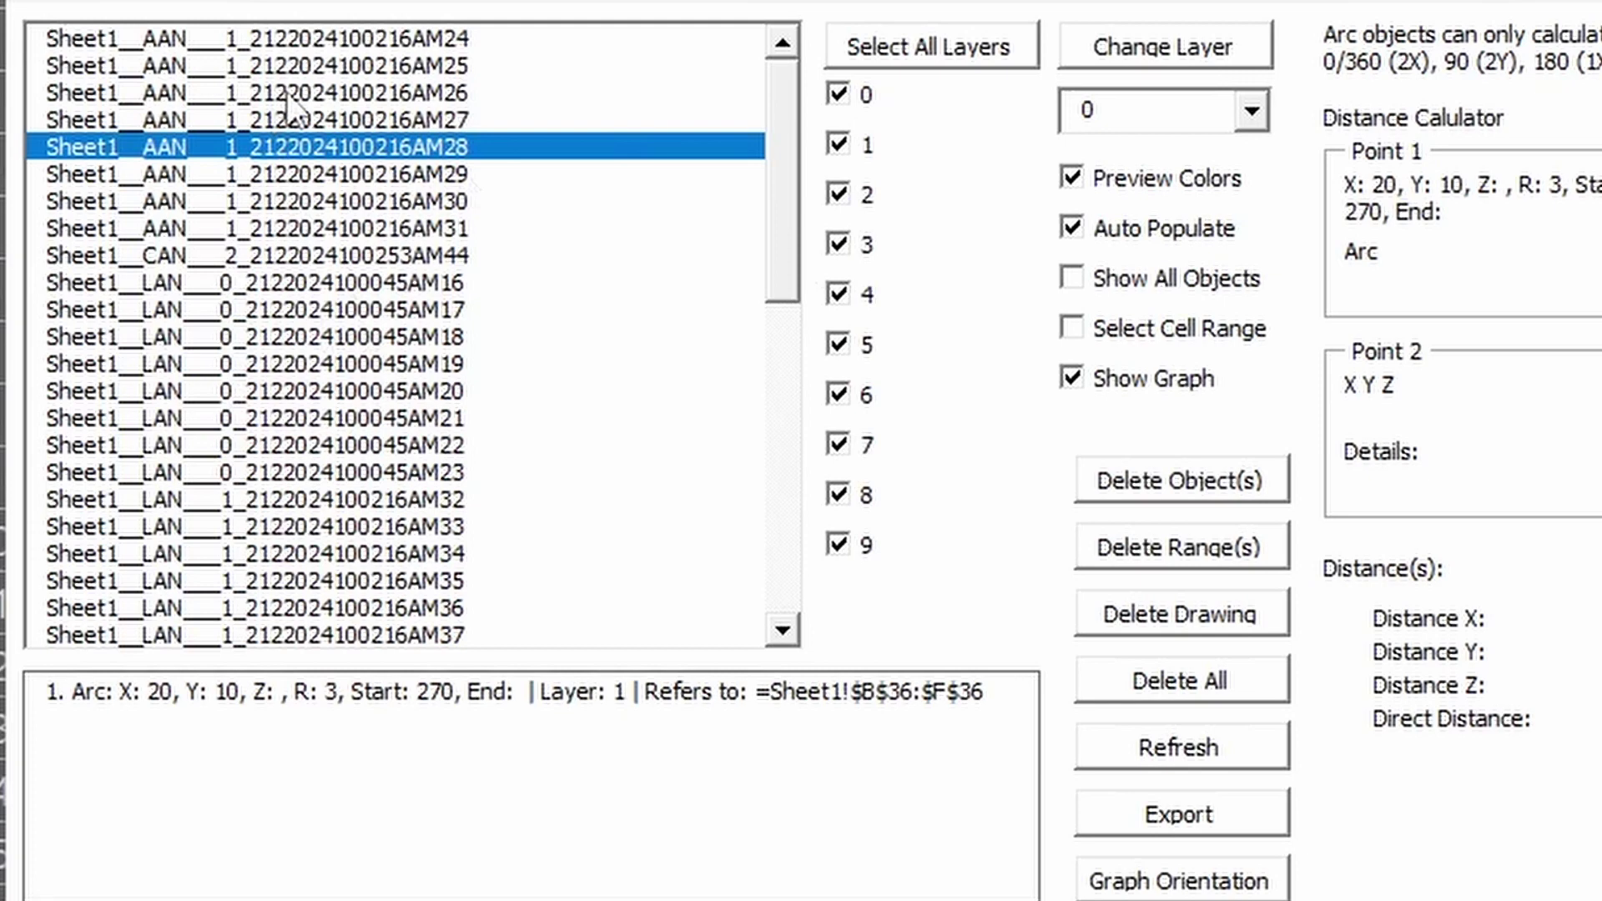
pyautogui.click(170, 200)
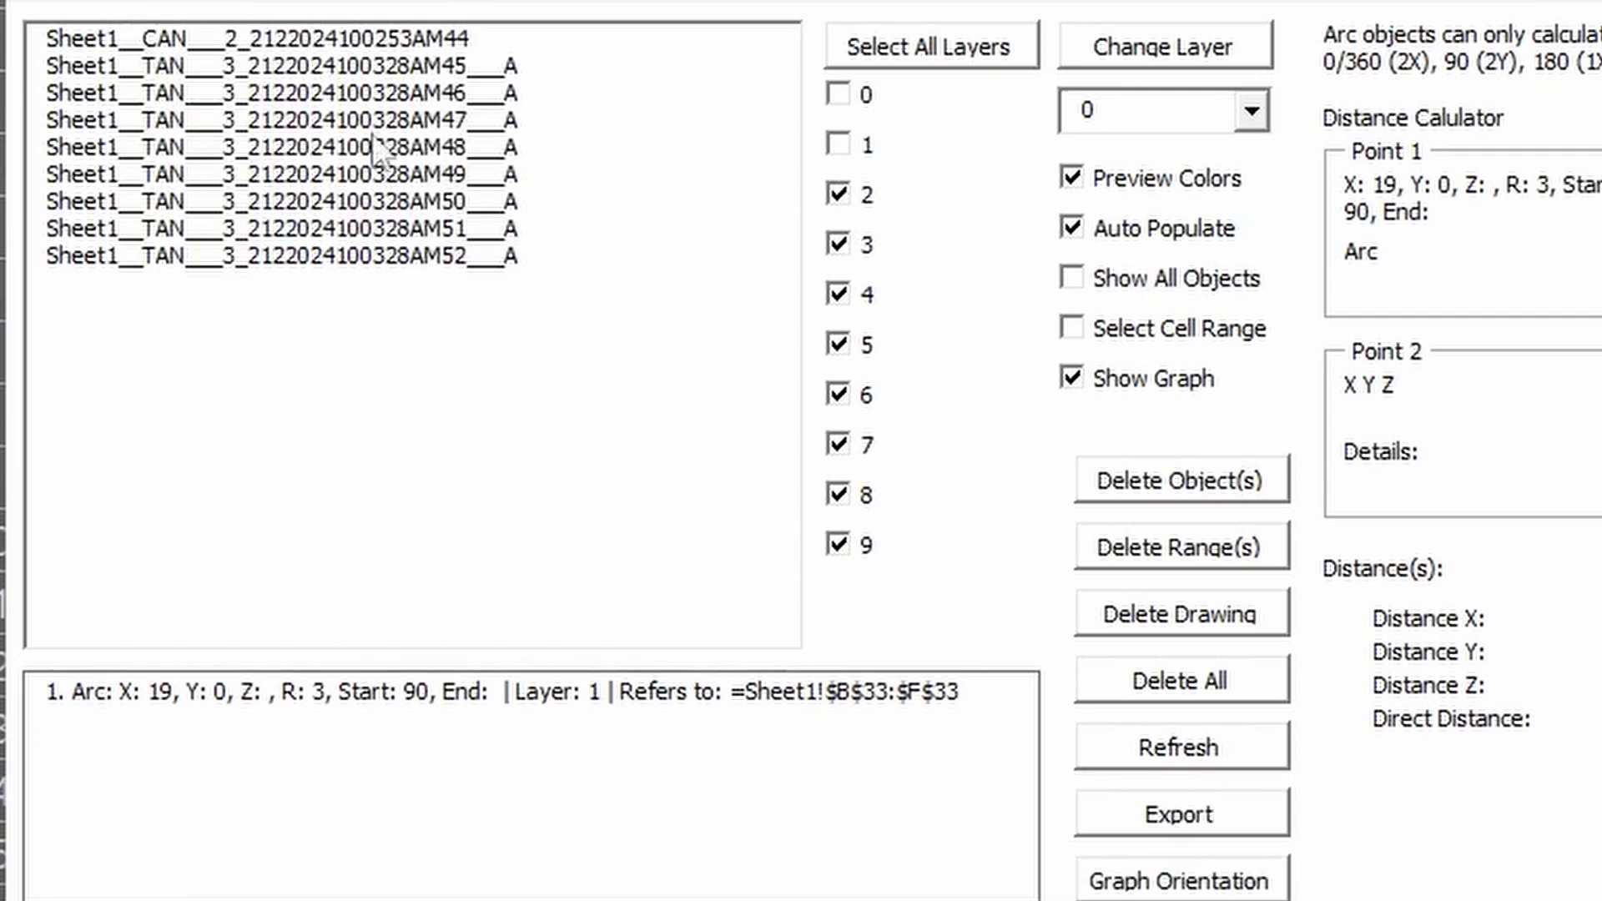
# - Select all eight room label text objects on layer 3, from Master Bed to Kitchen, and change their layer to 4
pyautogui.click(295, 75)
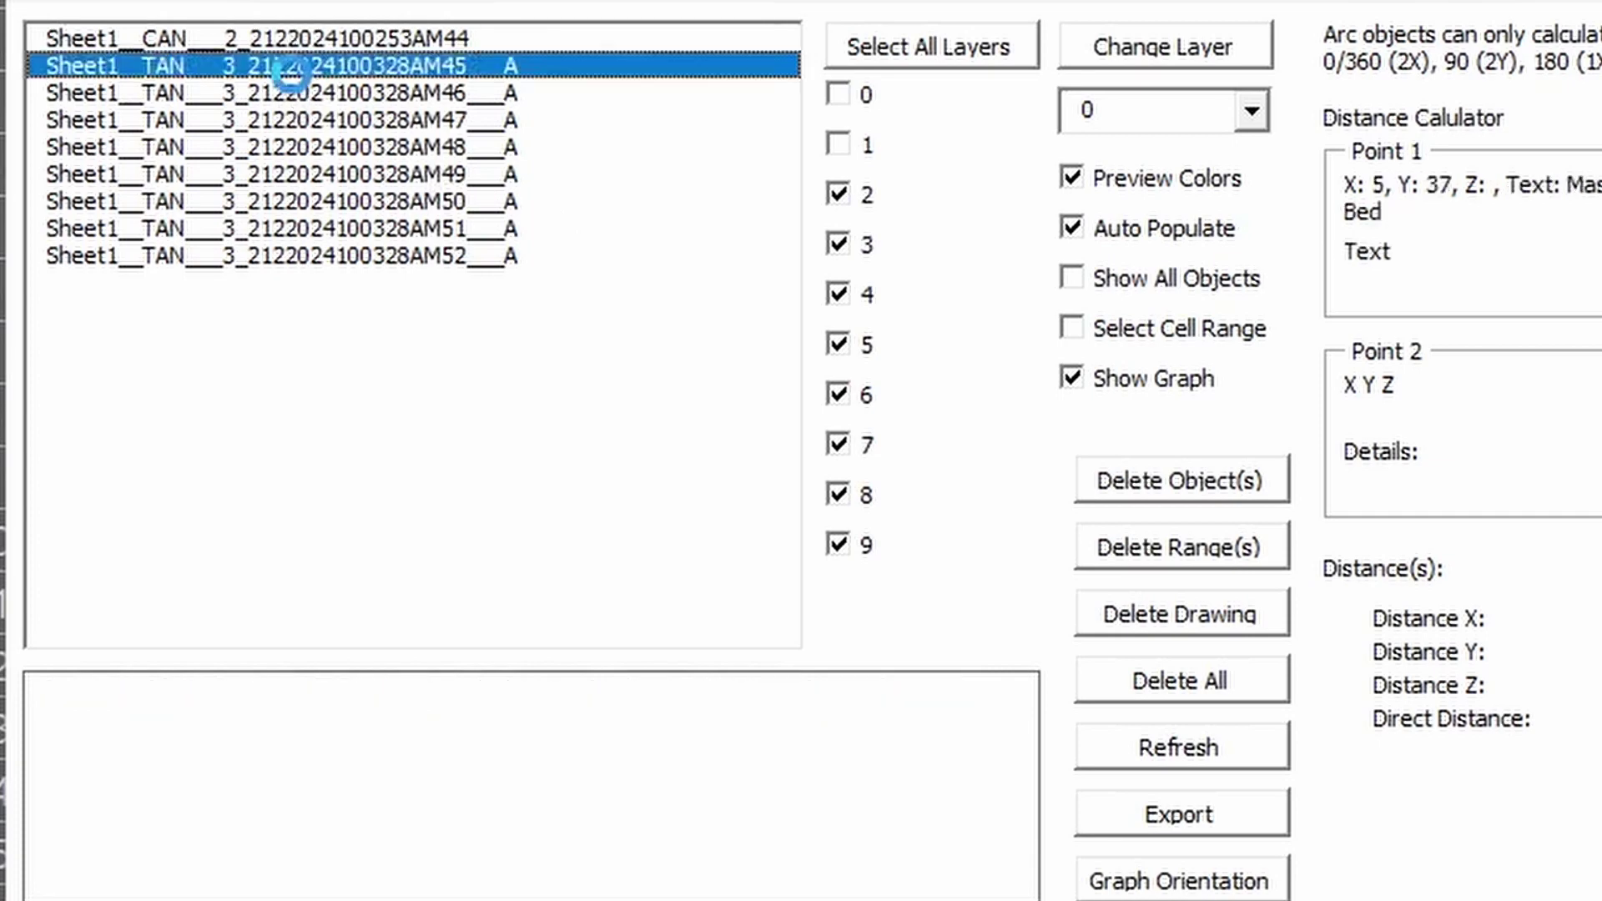
pyautogui.keyDown('shift'); pyautogui.click(312, 258); pyautogui.keyUp('shift')
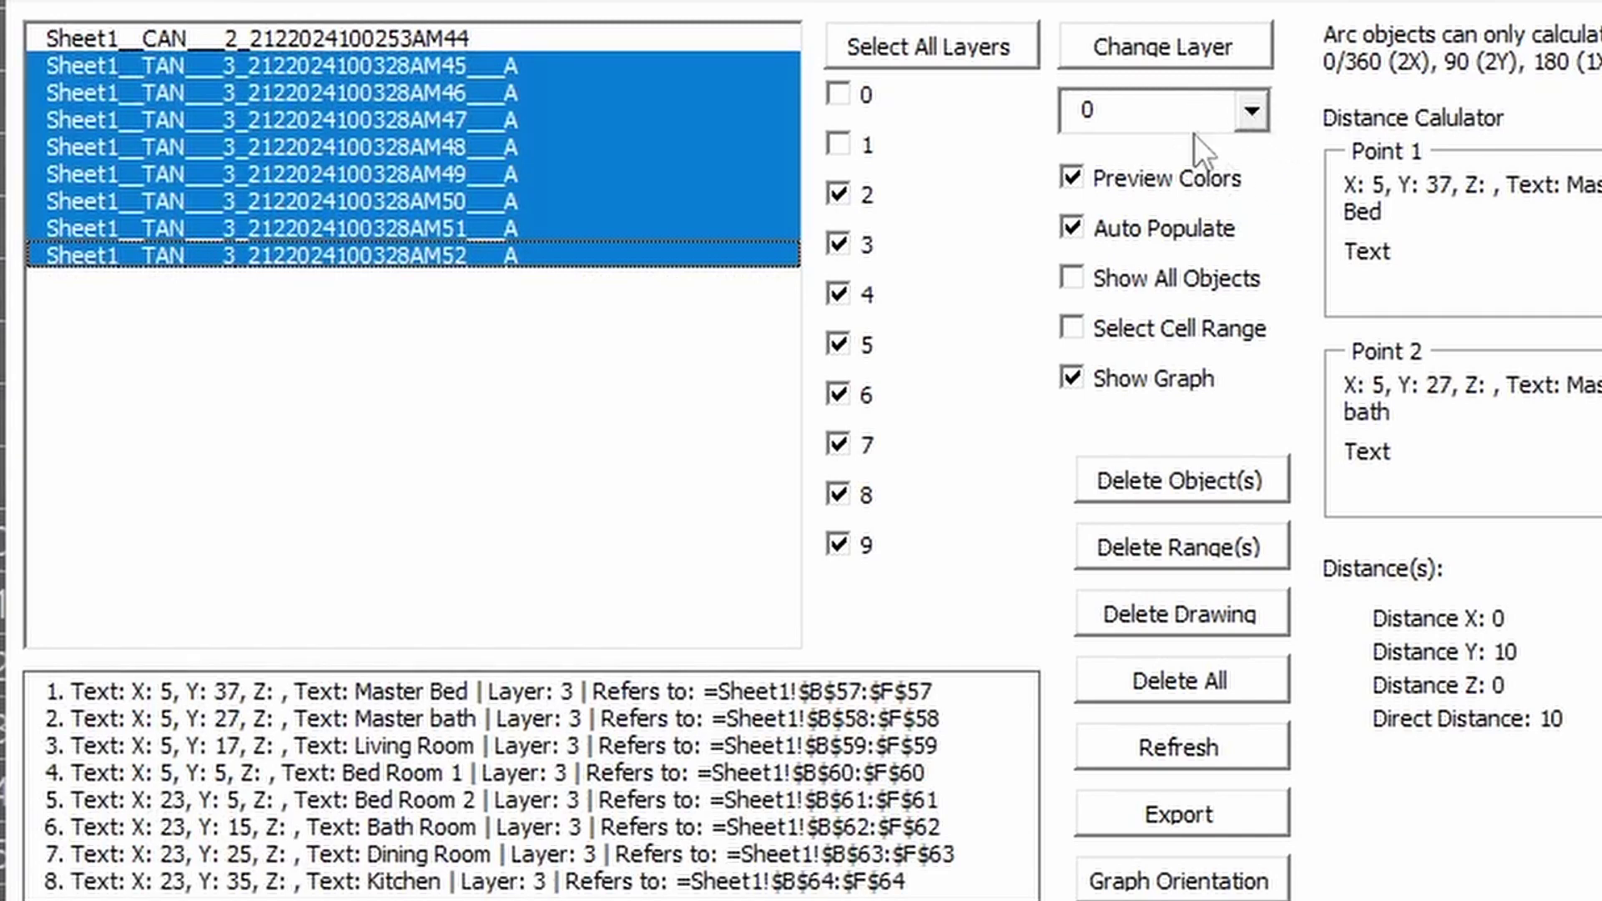
pyautogui.click(1250, 110)
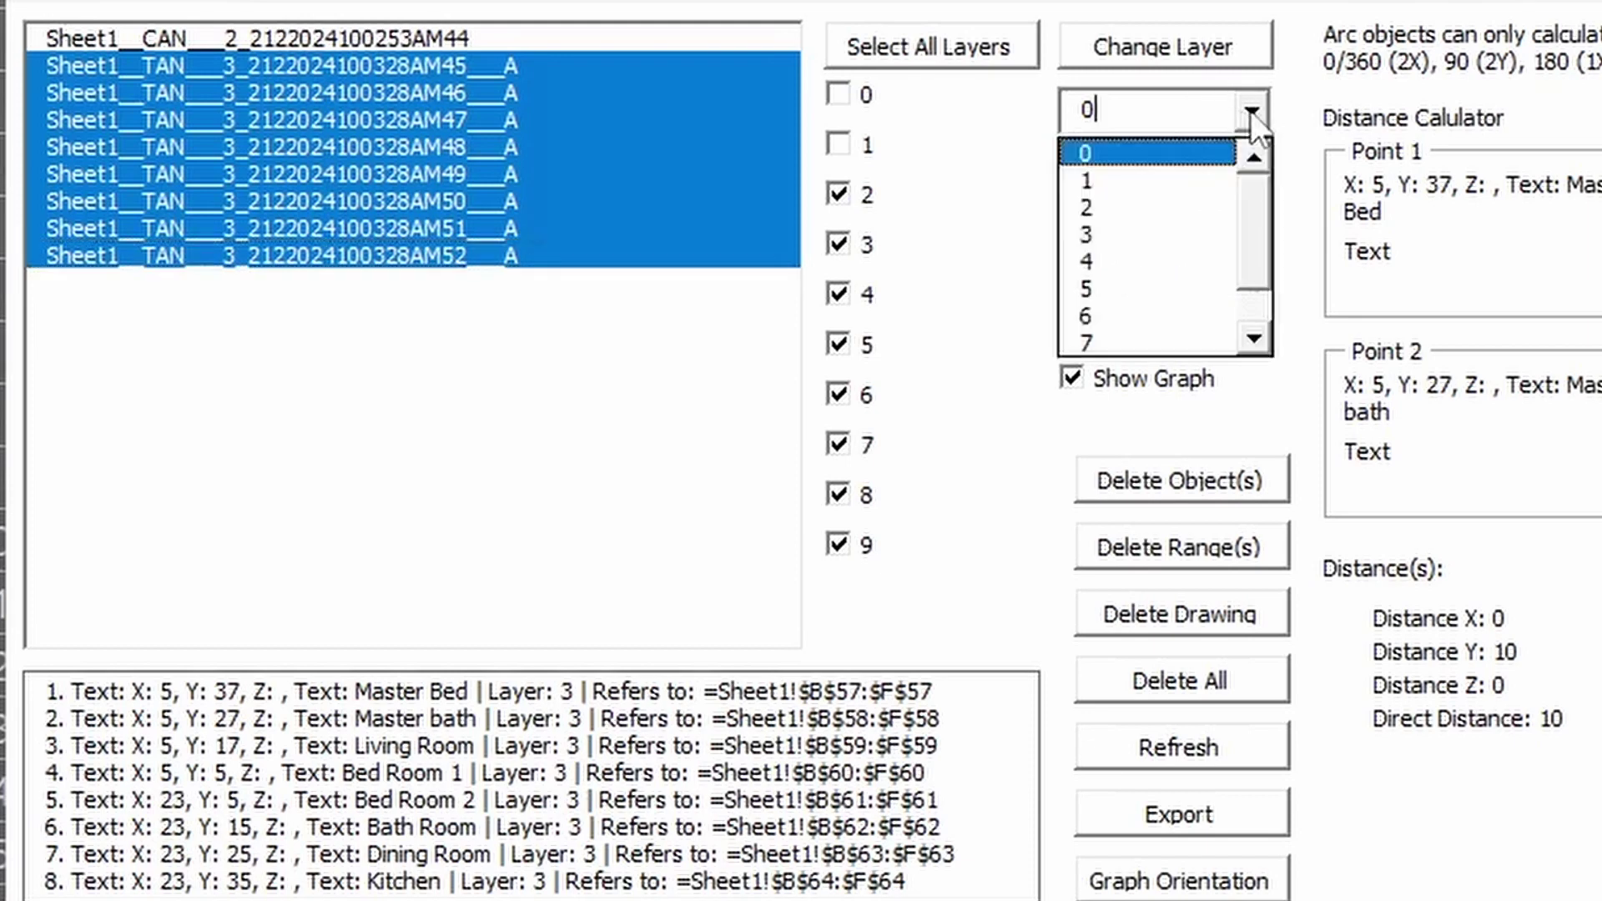
pyautogui.click(1178, 257)
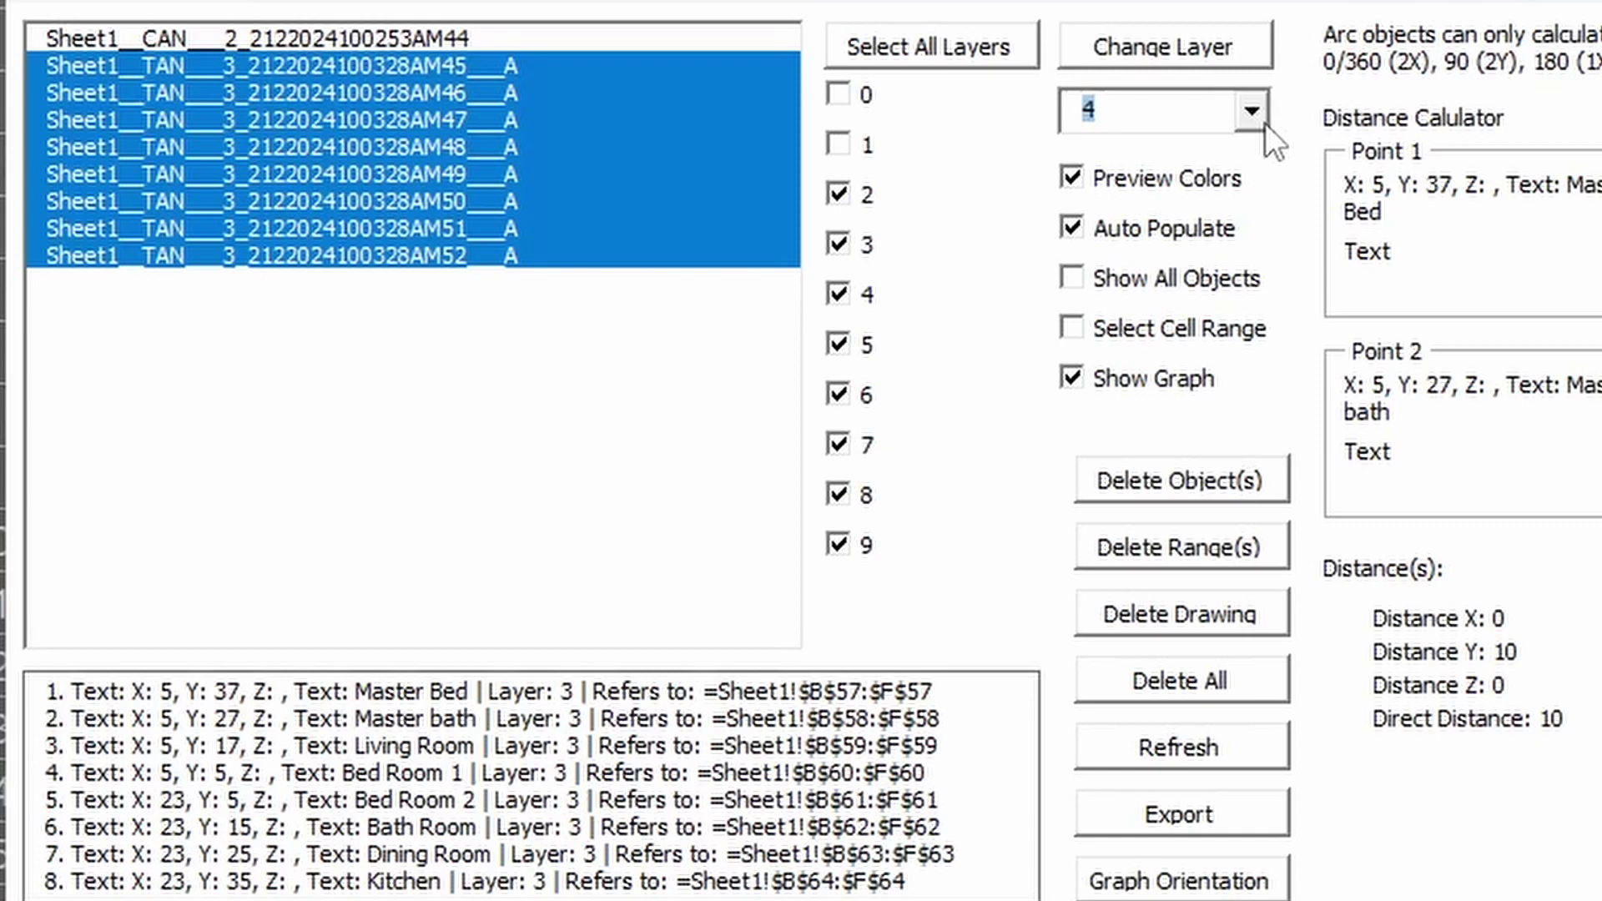
pyautogui.click(1230, 45)
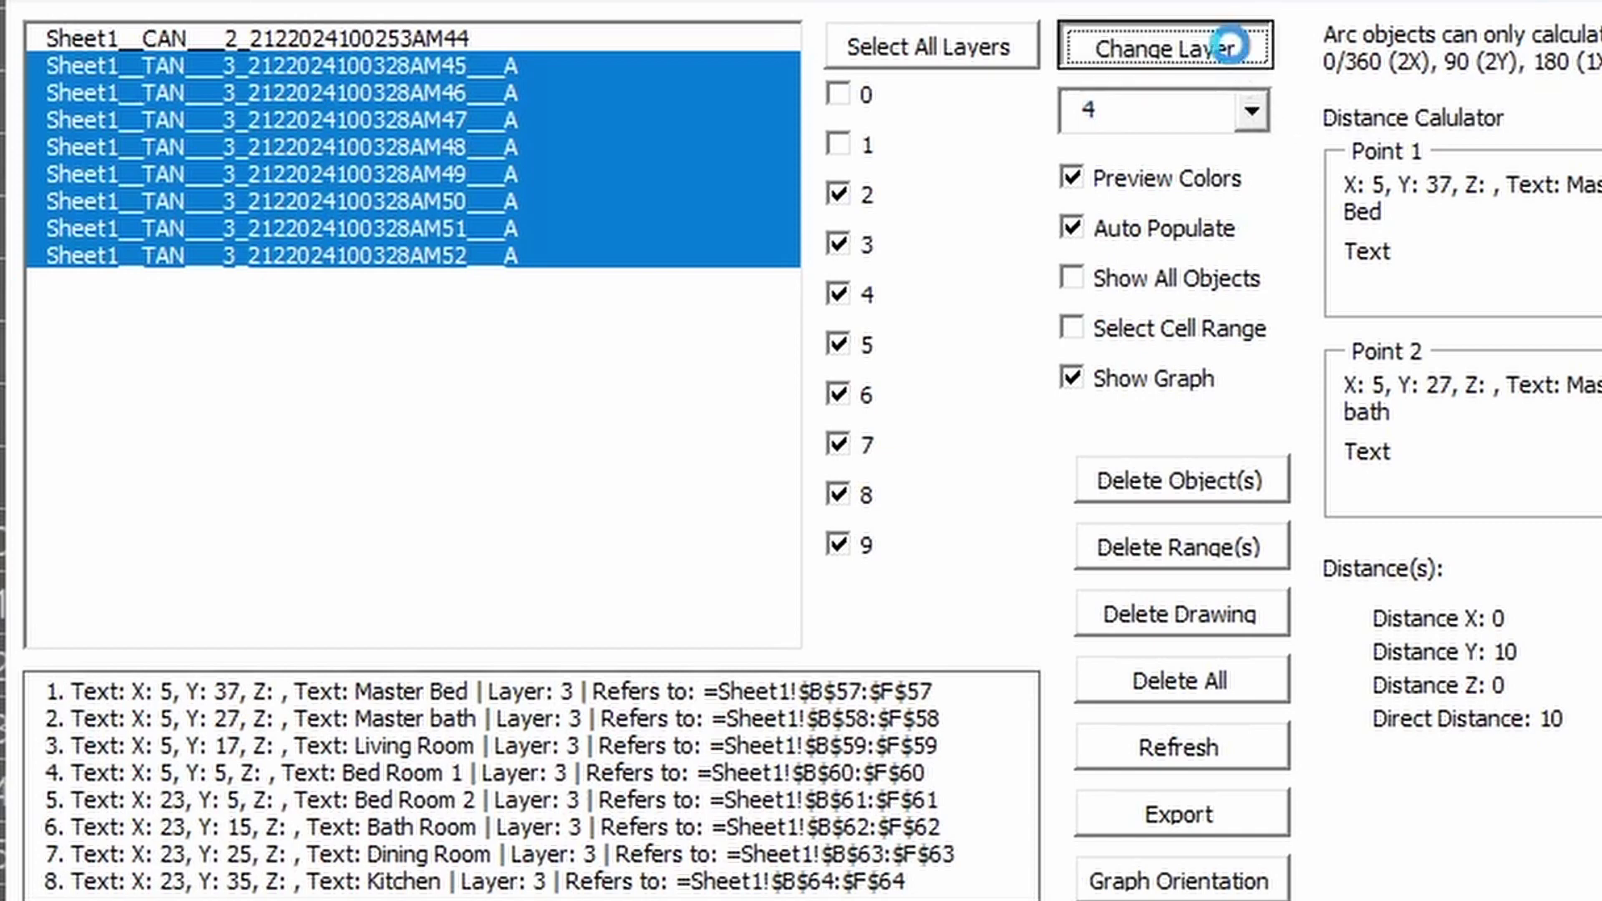